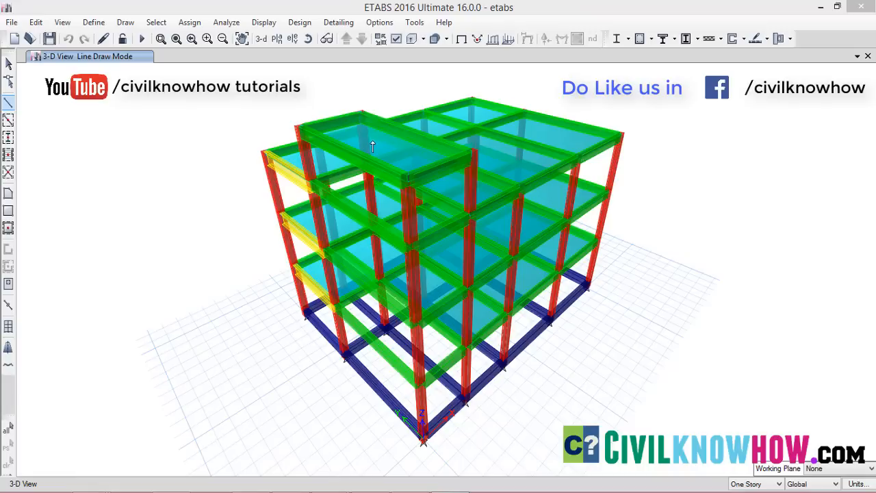
- Show the plan view of the Ground story
left_click(273, 42)
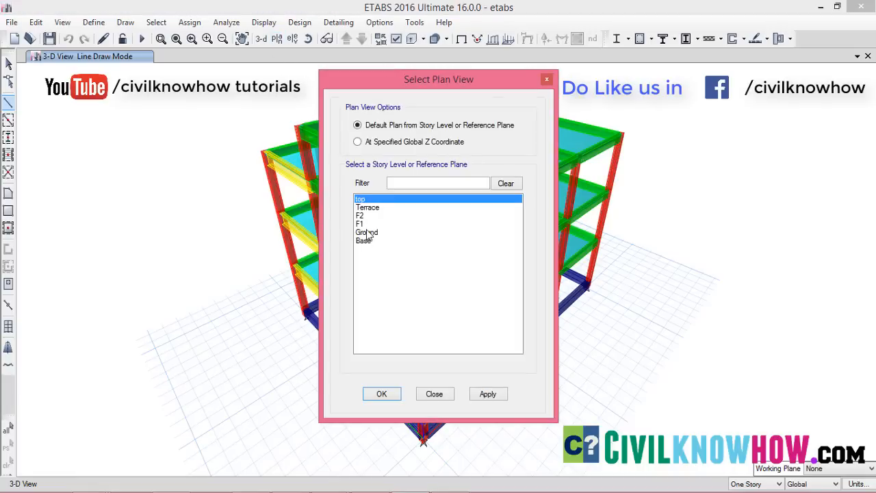
left_click(486, 394)
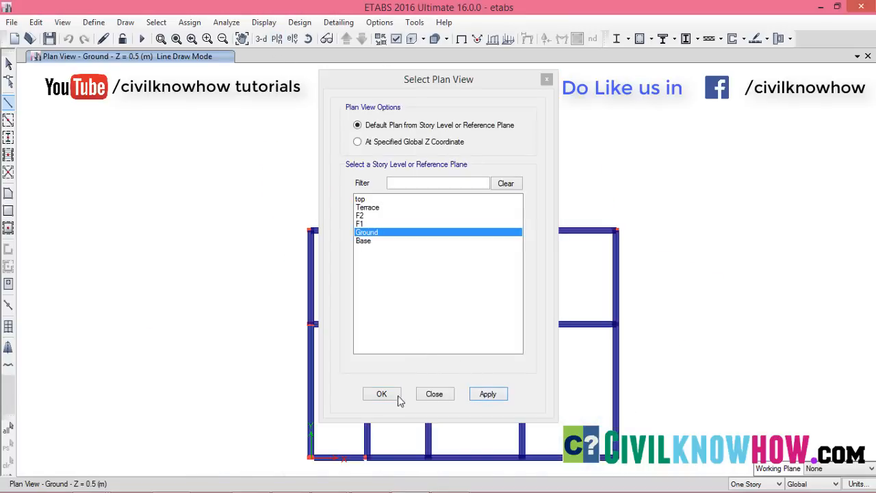
left_click(382, 395)
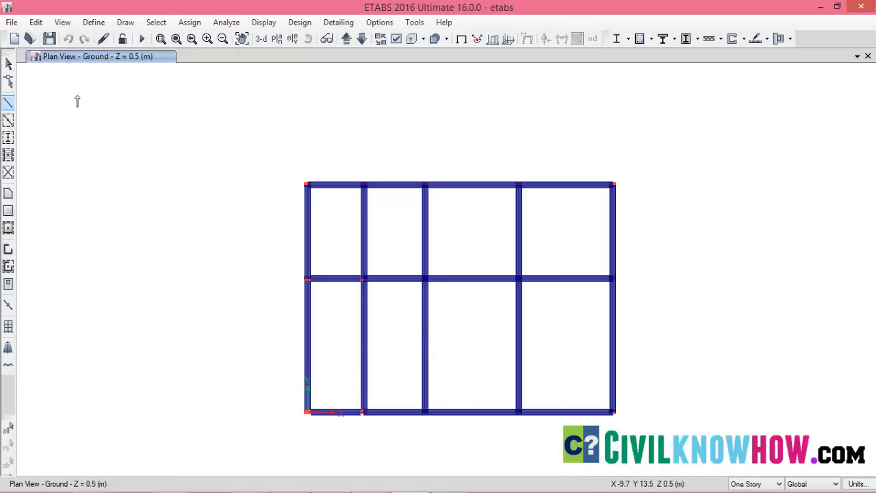
- Turn off Extrude Frames and Extrude Shells so the Ground plan shows its members as plain lines
left_click(62, 22)
left_click(99, 119)
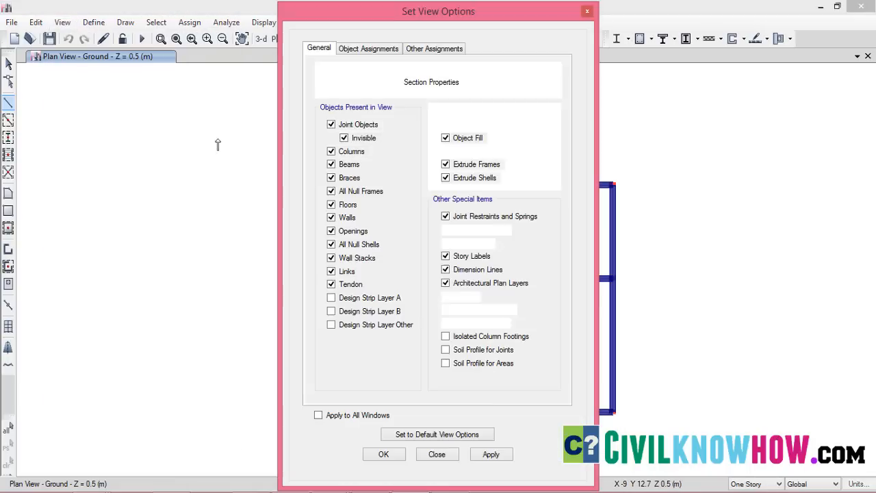
left_click(463, 154)
left_click(459, 167)
left_click(459, 168)
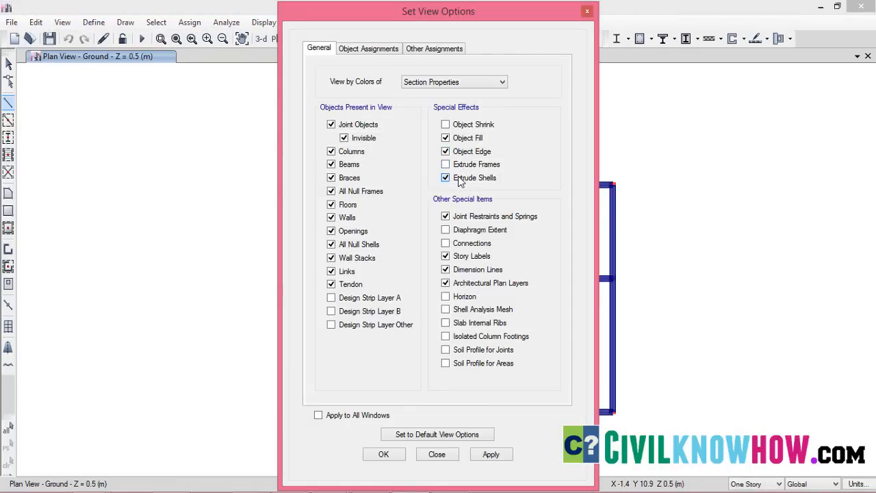
left_click(483, 455)
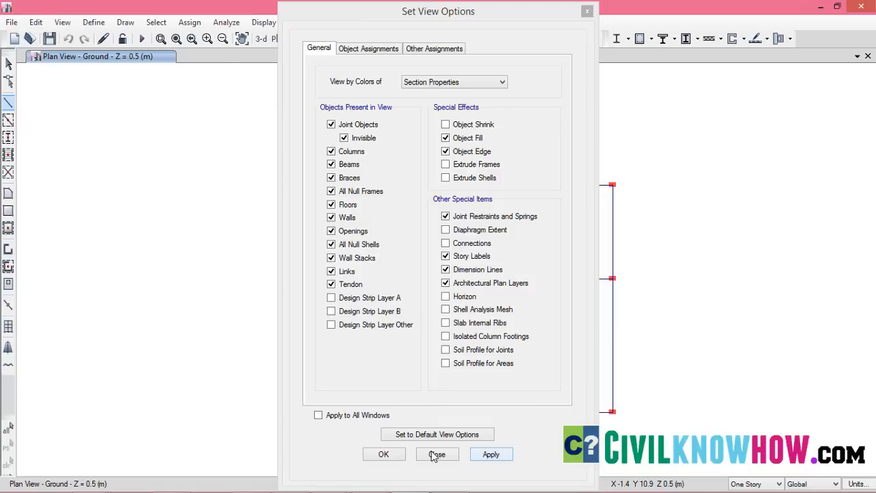
left_click(385, 455)
middle_click_drag(393, 356, 371, 339)
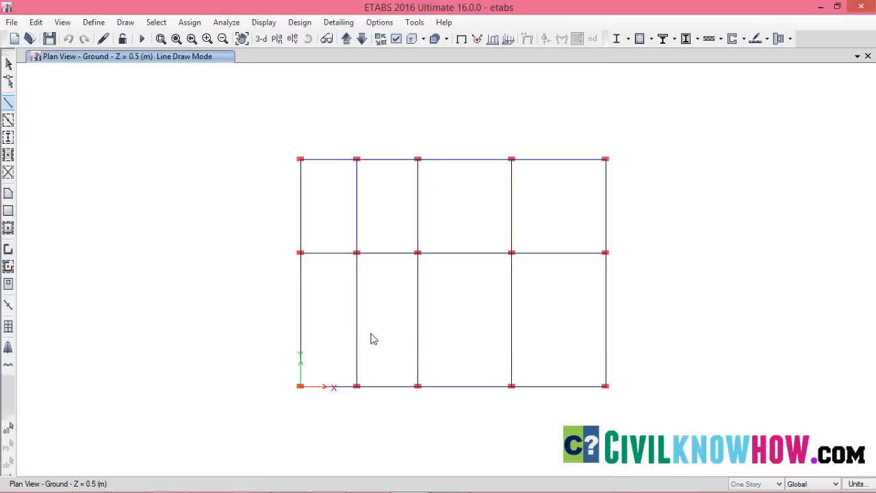
scroll(358, 342, "up", 3)
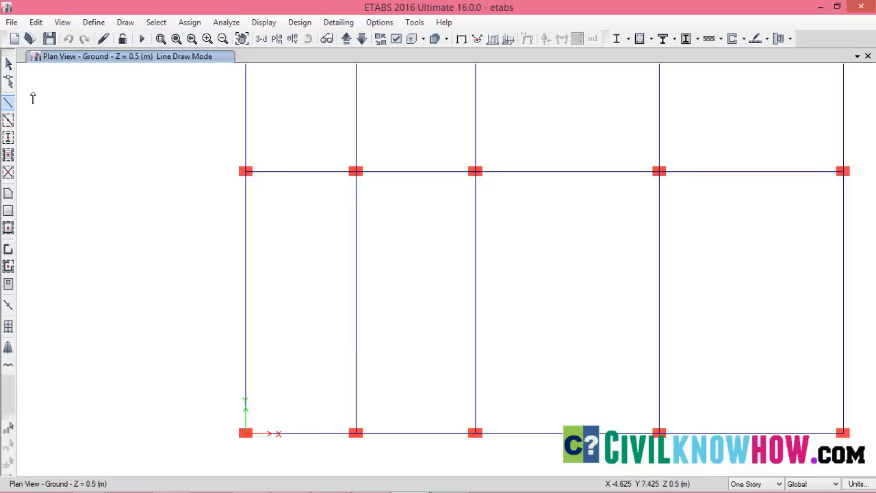
- Review the defined frame section properties, including the available beam and column sections
left_click(94, 22)
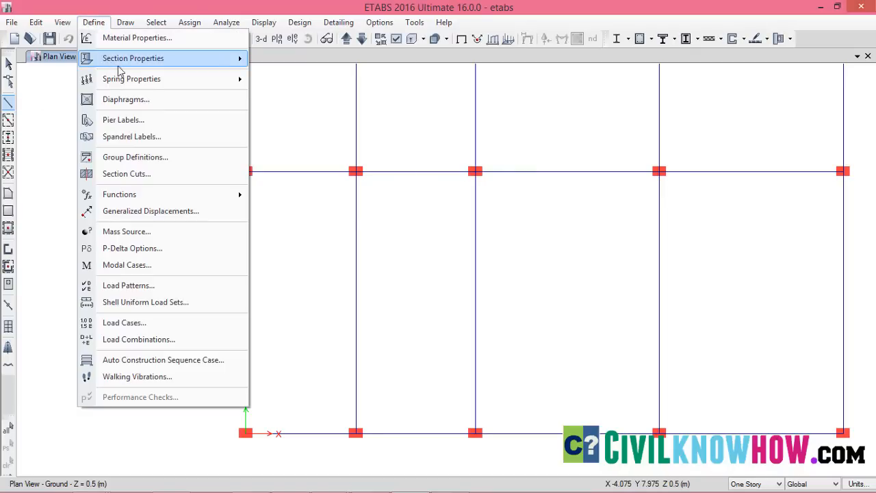
mouse_move(140, 61)
left_click(289, 62)
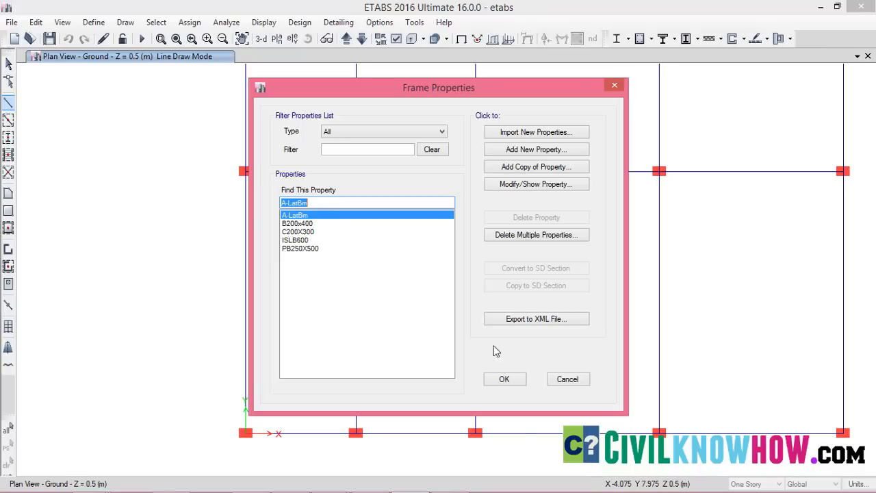
left_click(504, 379)
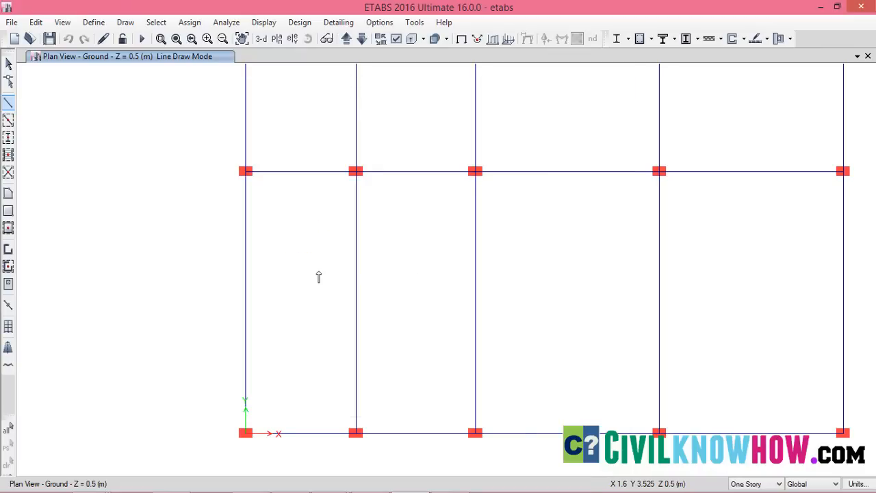
- Draw a straight B200x400 frame with a 1.5 m plan normal offset between the origin column and its neighbour along the X axis
left_click(9, 104)
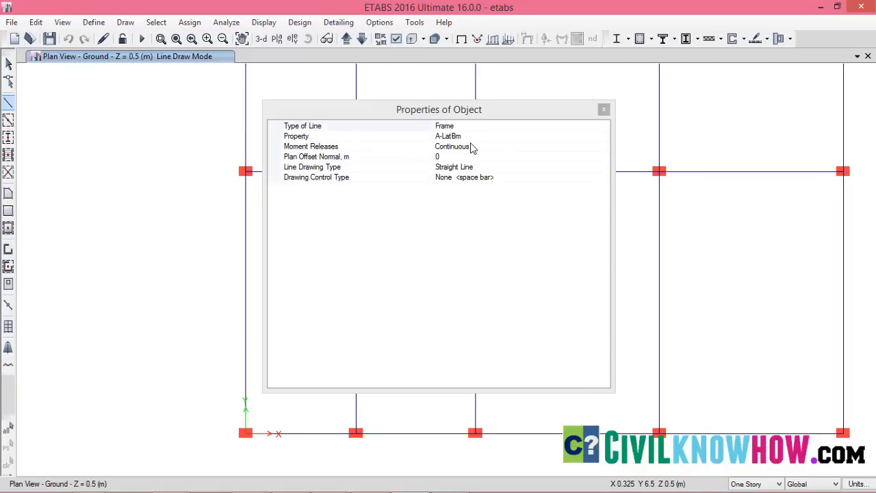
left_click(460, 136)
left_click(604, 136)
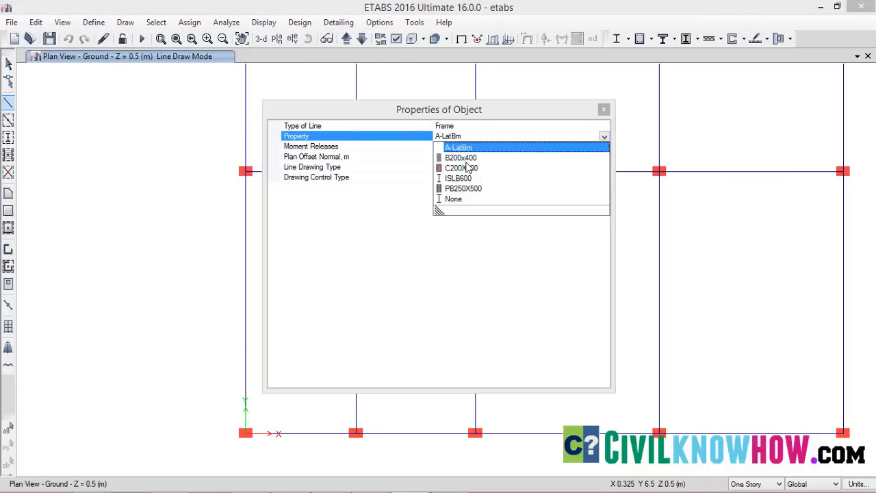
left_click(463, 158)
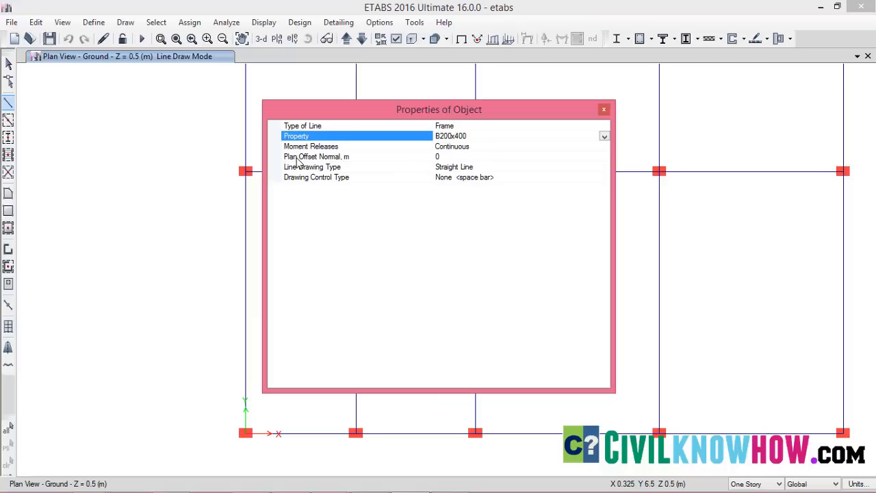
left_click(445, 156)
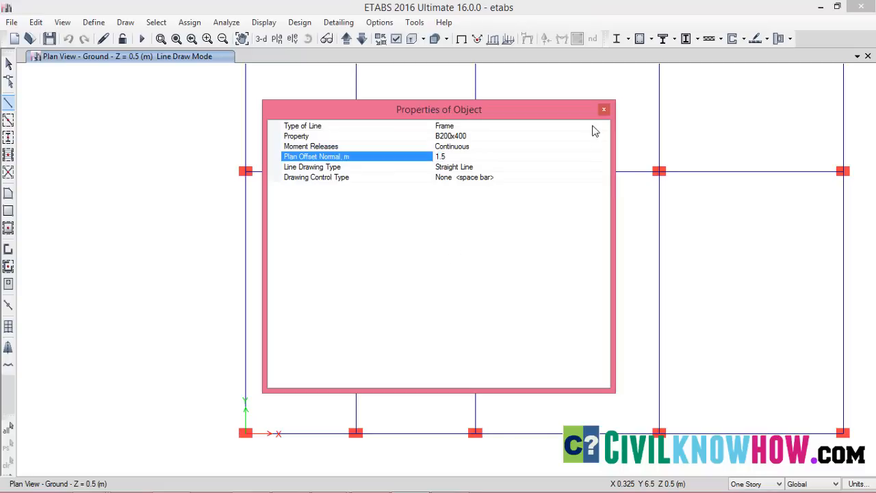
left_click_drag(569, 112, 469, 43)
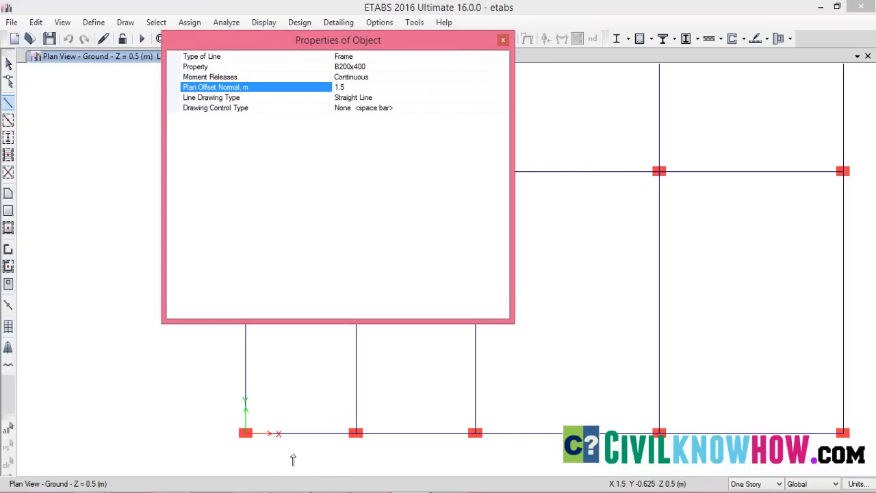
left_click(246, 434)
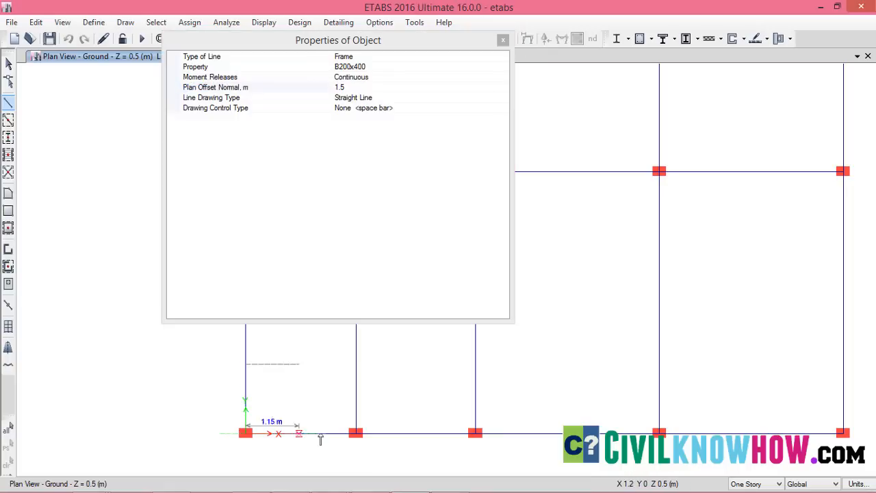
left_click(355, 432)
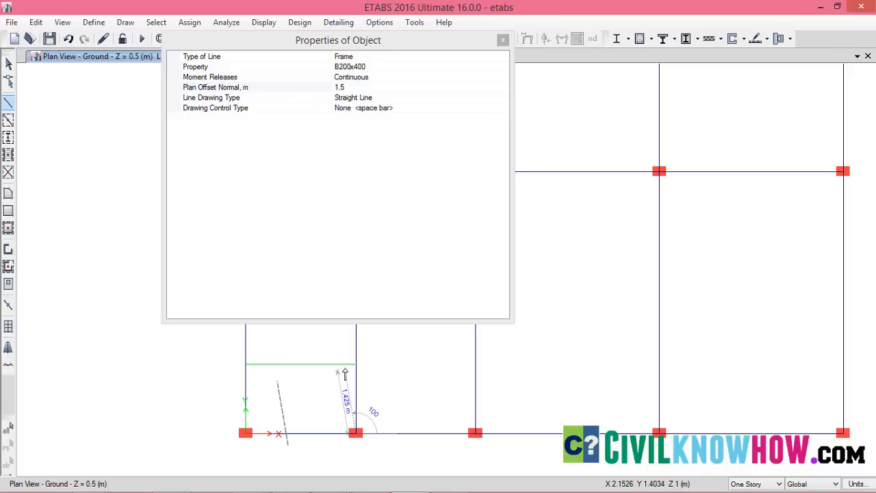
key("Escape")
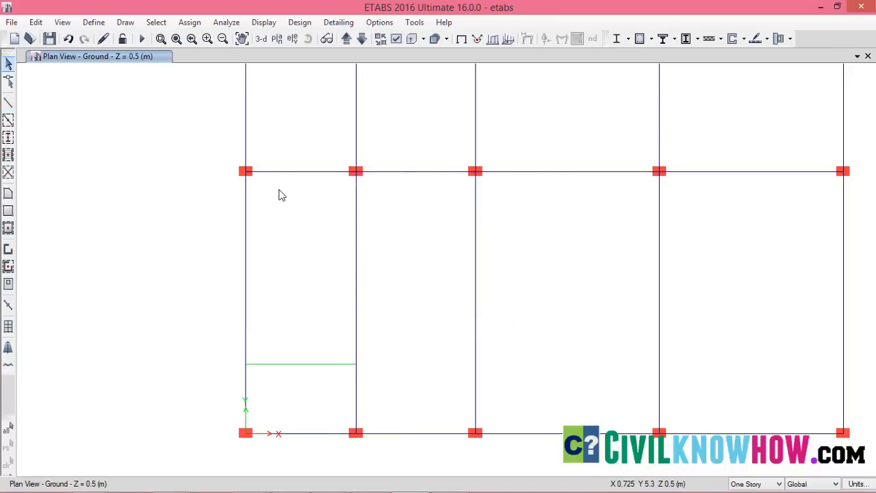
- Switch from the plan to the 3-D view and then show the elevation along grid line A
left_click(261, 39)
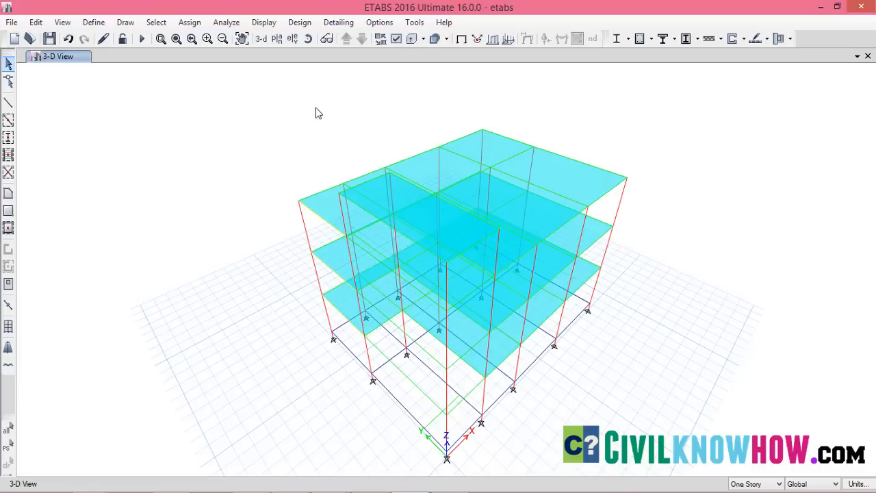
left_click(293, 39)
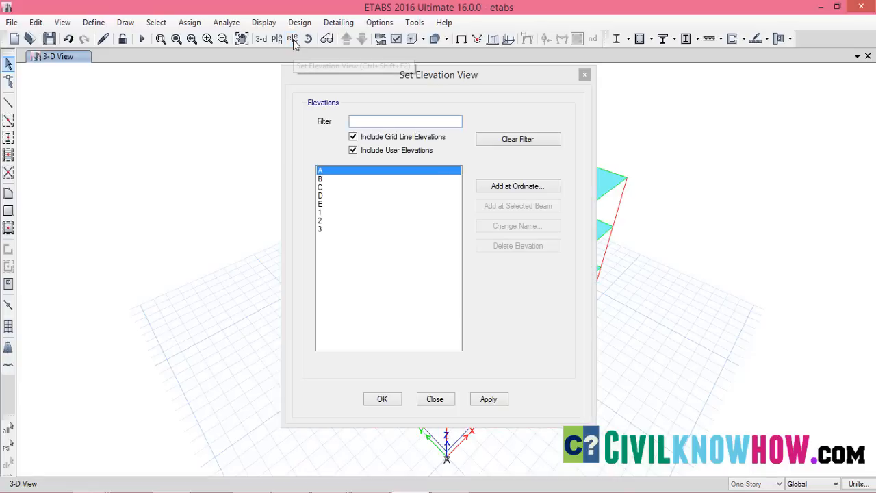
left_click(327, 172)
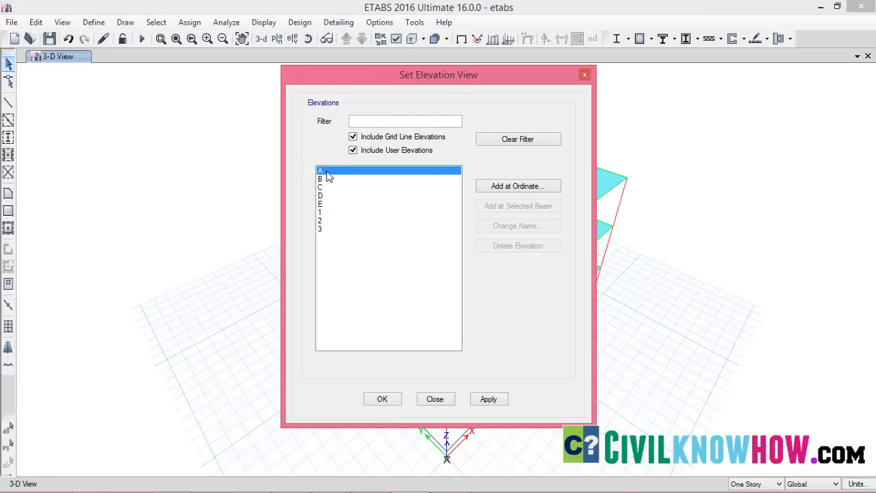
left_click(487, 399)
left_click(382, 399)
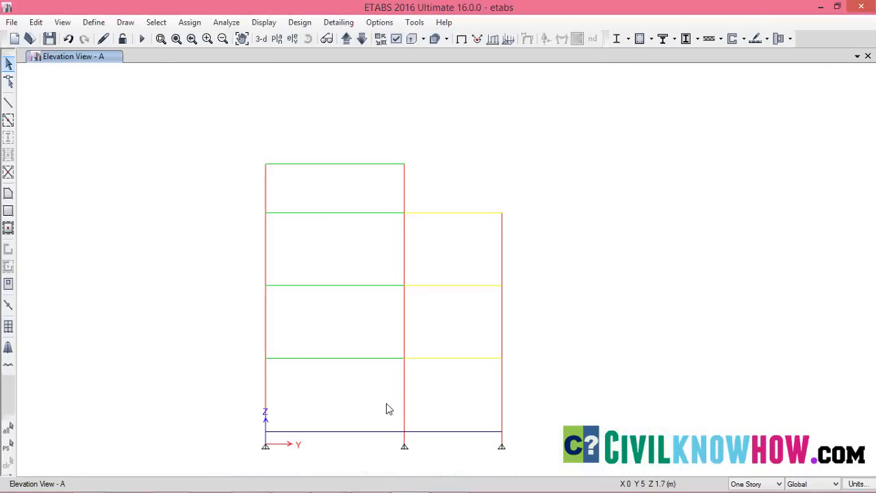
middle_click_drag(376, 402, 434, 356)
scroll(430, 354, "up", 2)
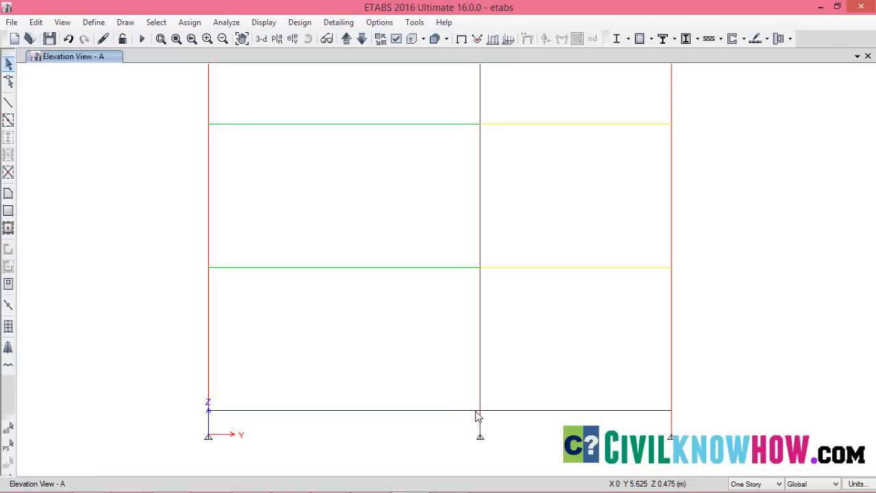
- Divide the middle column between Ground and F1 into 2 frame objects, check both halves and clear the selection
left_click(481, 327)
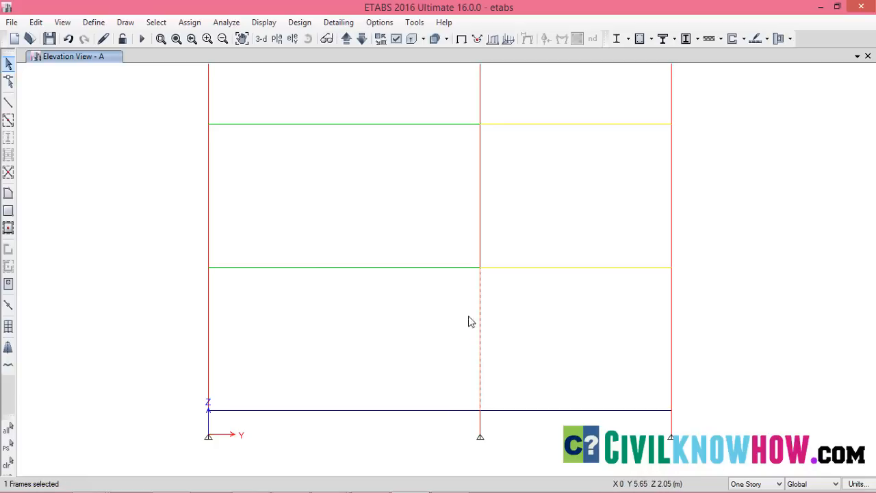
left_click(34, 23)
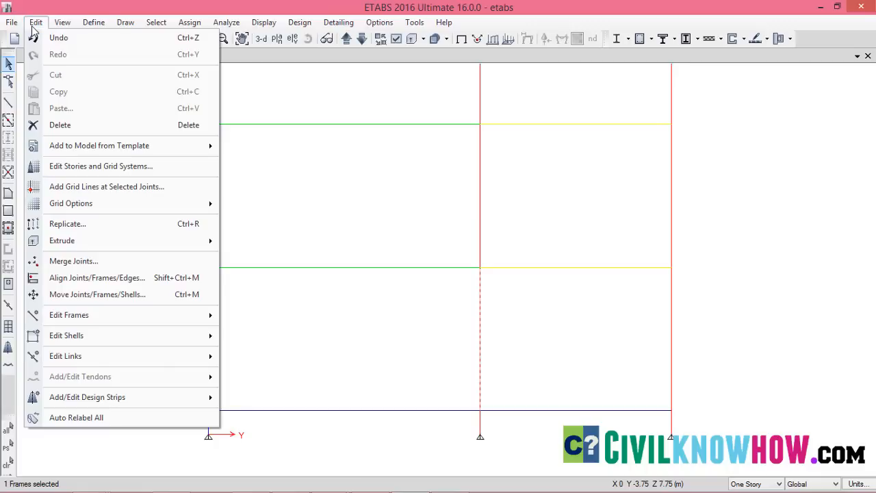
mouse_move(94, 321)
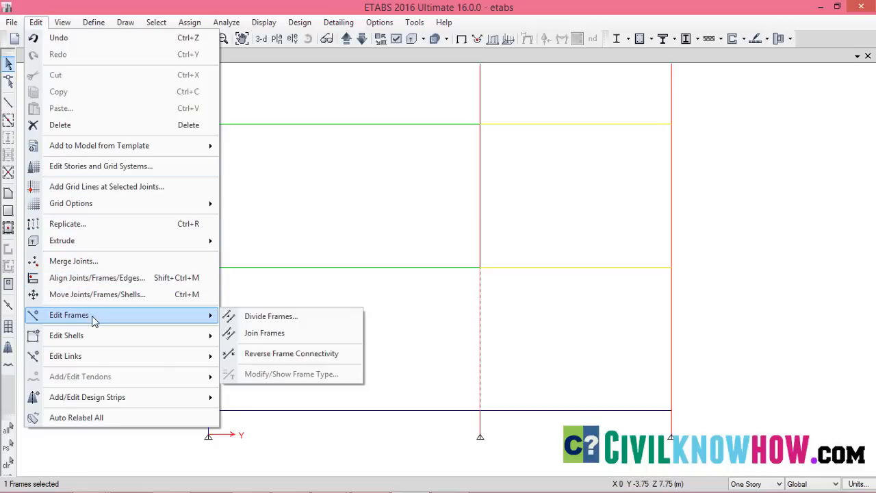
left_click(267, 316)
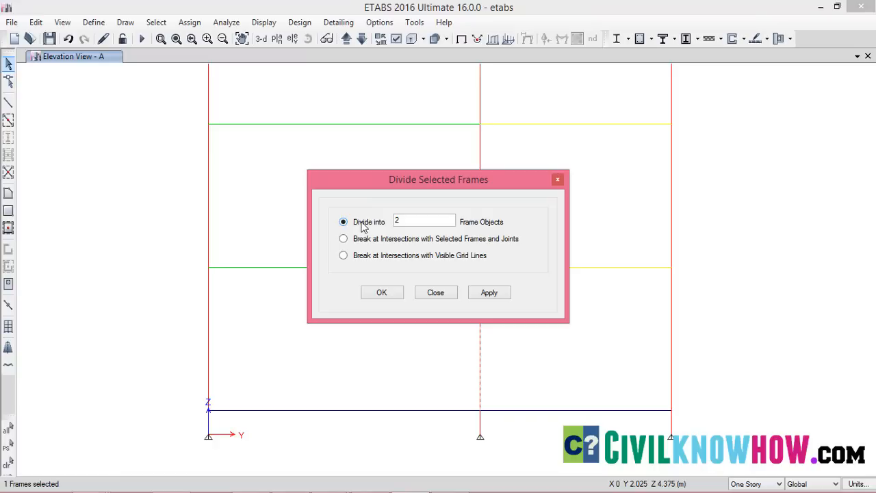
left_click(496, 294)
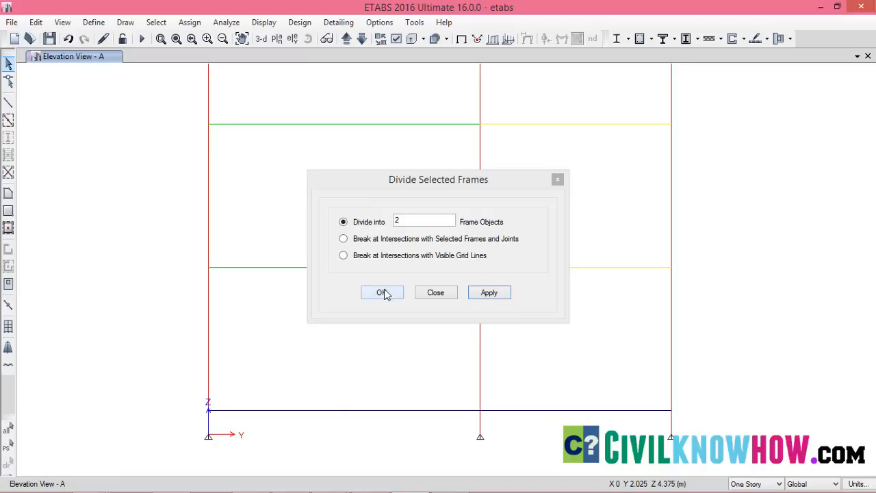
left_click(382, 293)
left_click(480, 310)
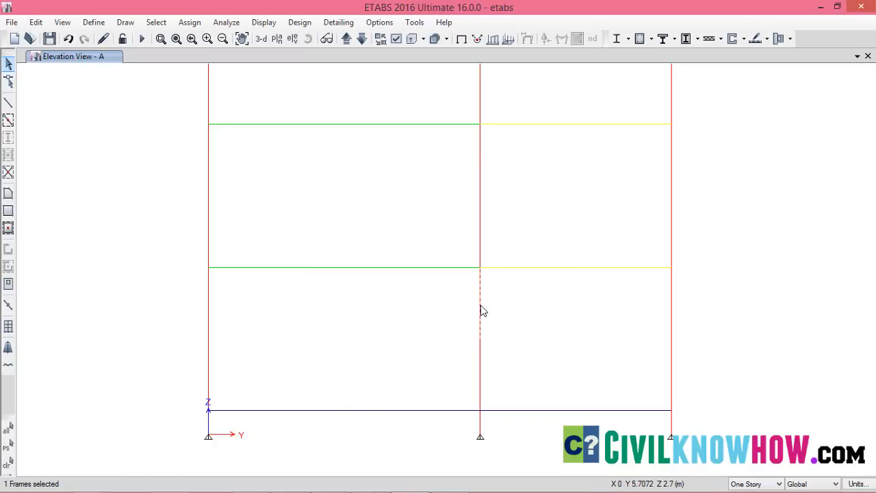
left_click(481, 368)
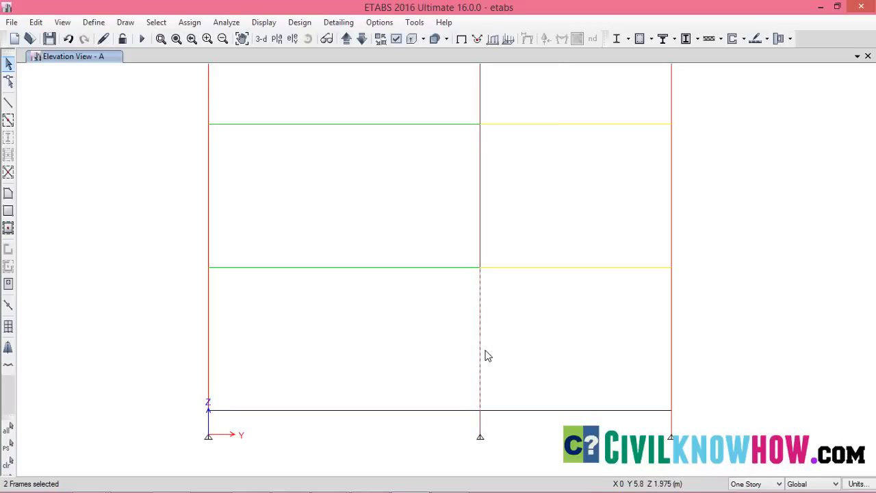
key("Escape")
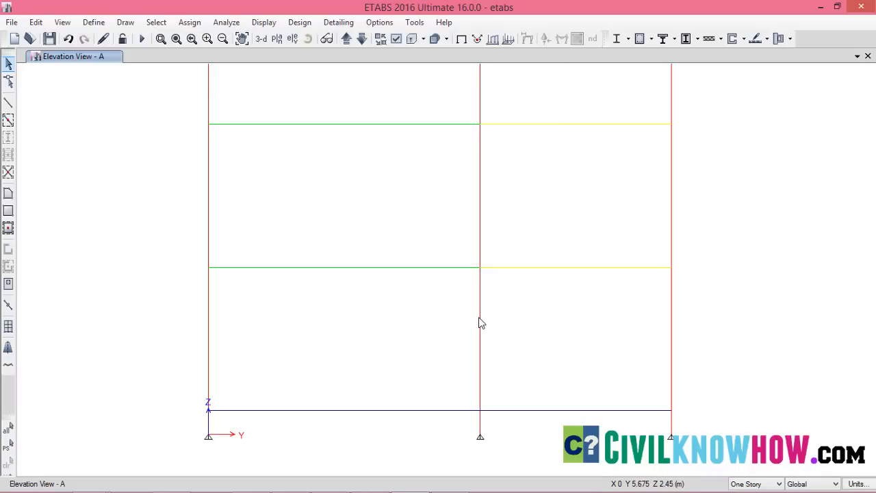
- Return to the 3-D view and examine the lower corner bay around the divided column
left_click(260, 39)
scroll(388, 351, "up", 3)
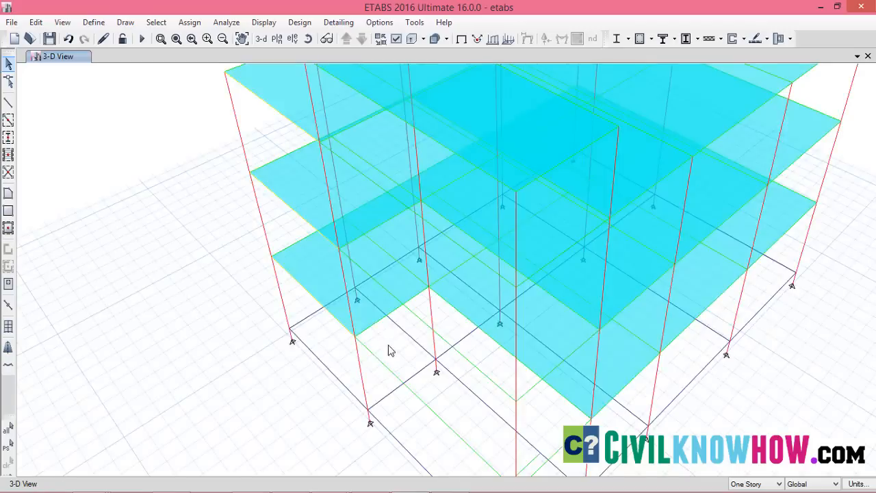
scroll(388, 350, "up", 4)
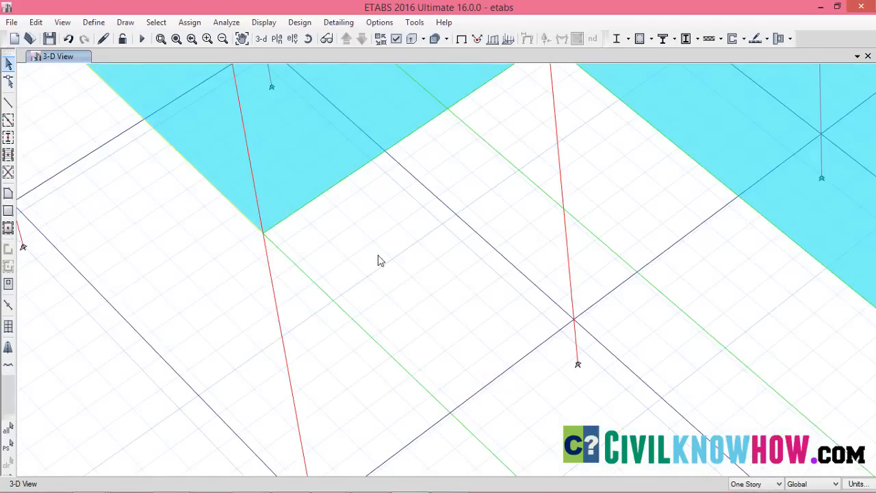
scroll(348, 350, "down", 3)
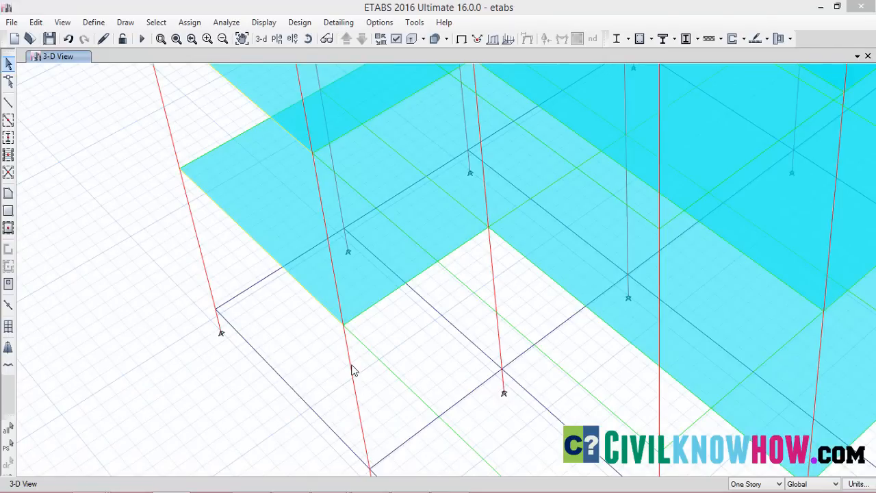
- Divide the neighbouring column along the X axis, just below the first-floor slab corner, into 2 frame objects, check both halves and clear the selection
left_click(496, 291)
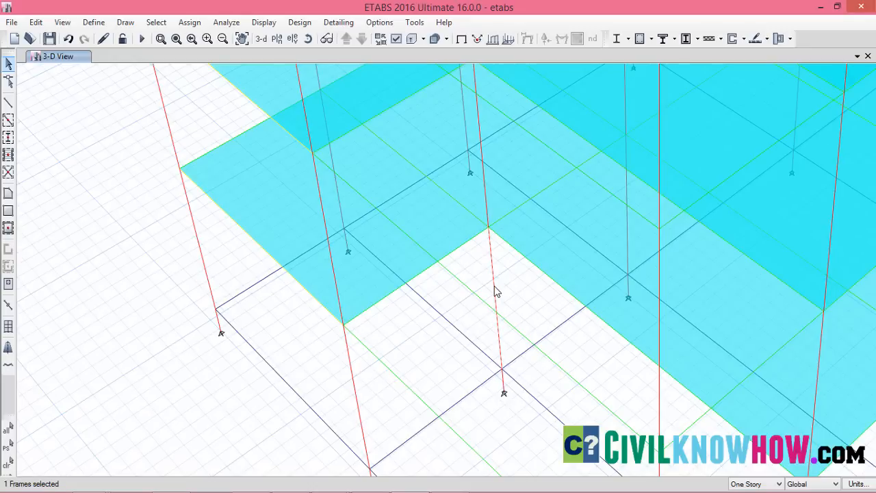
left_click(36, 22)
mouse_move(95, 317)
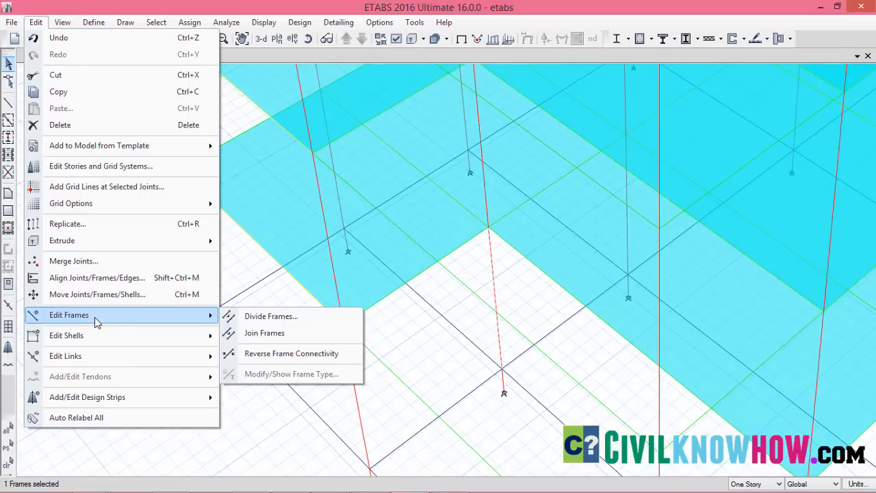
left_click(270, 316)
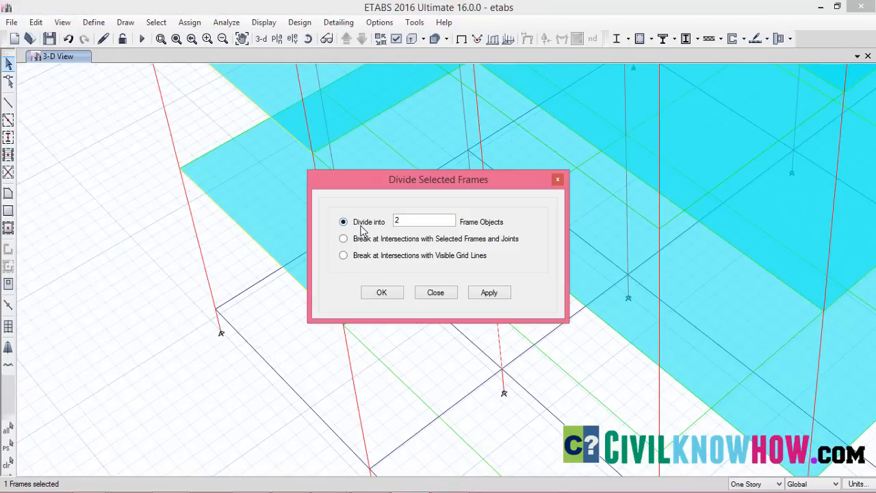
left_click(487, 295)
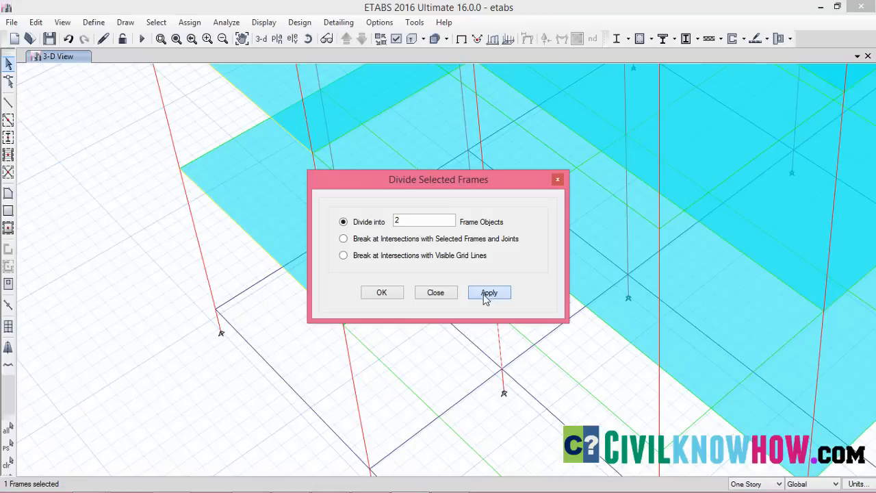
left_click(381, 293)
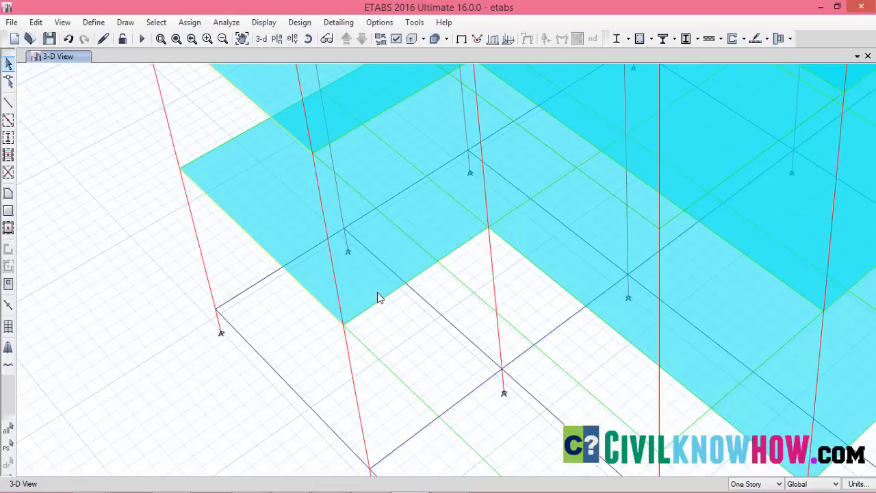
left_click(495, 280)
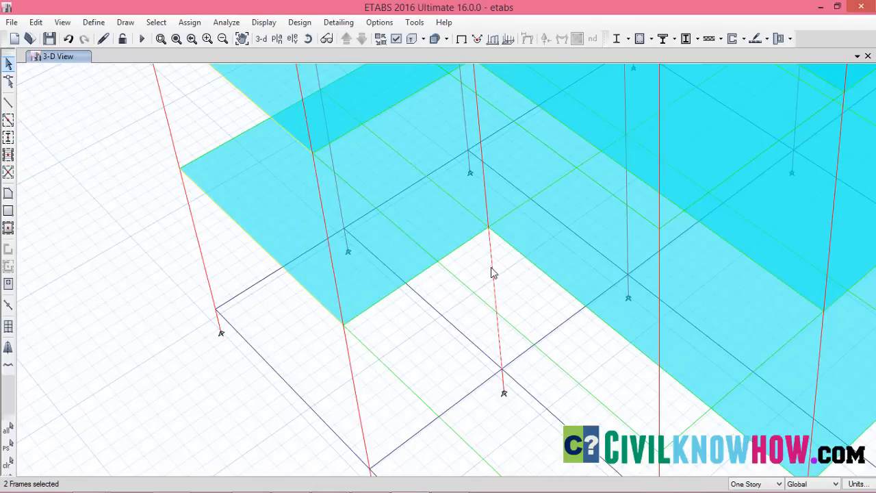
left_click(499, 337)
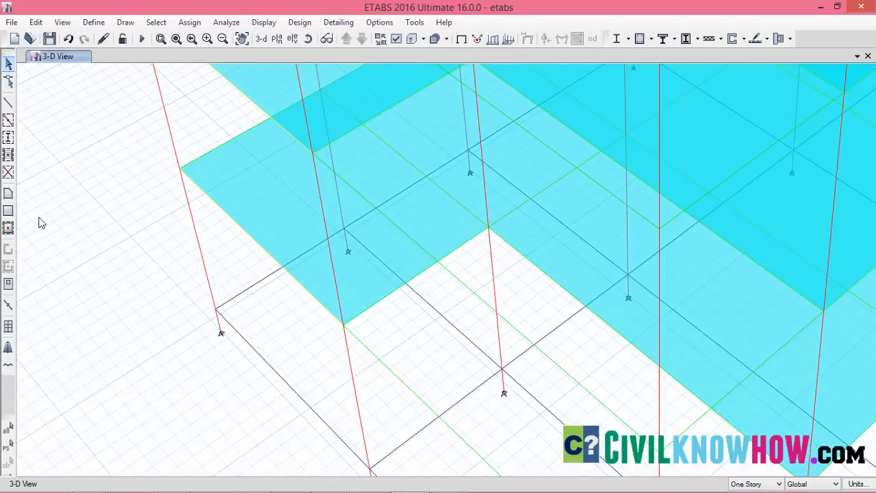
- Draw a straight B200x400 frame with zero plan offset between the mid-height joints of the two divided columns
left_click(8, 103)
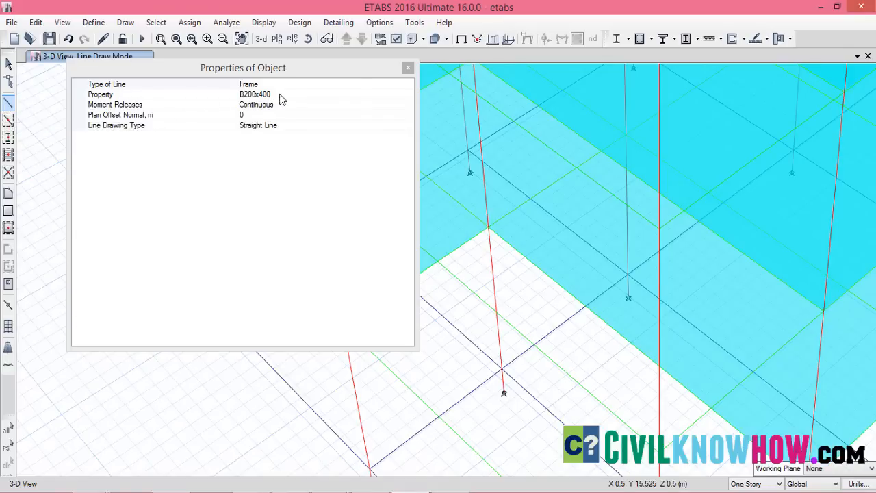
left_click(407, 70)
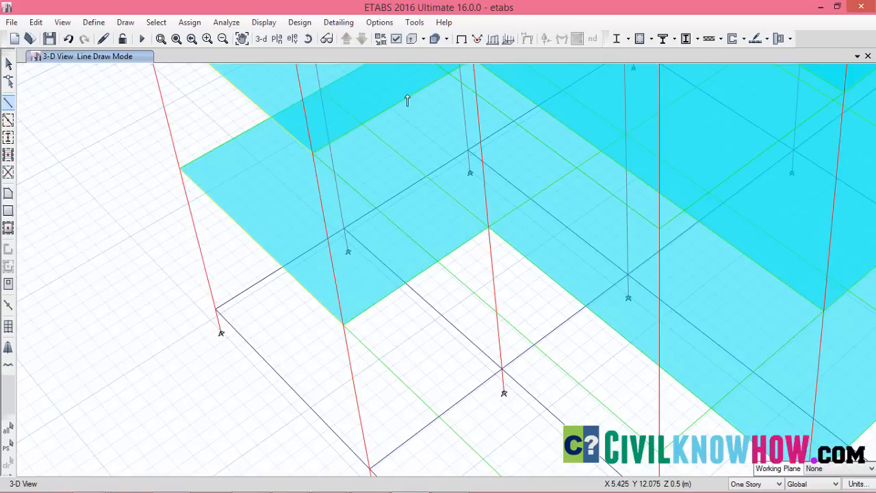
left_click(358, 405)
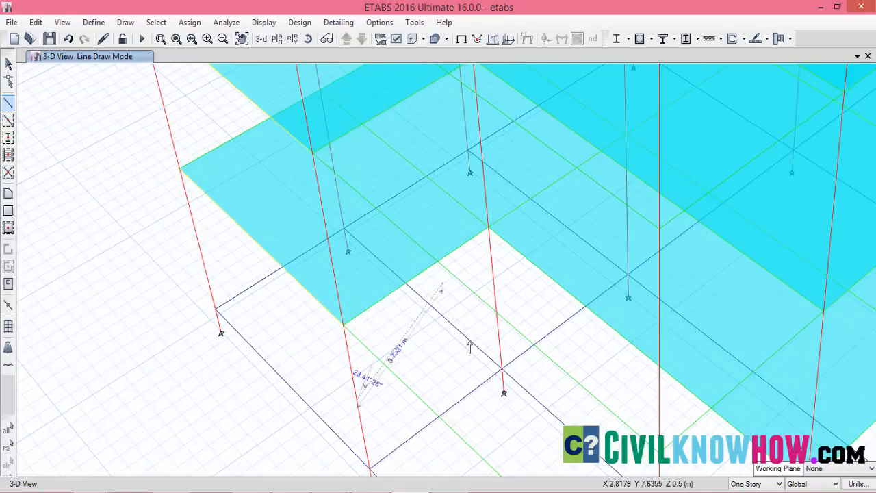
left_click(495, 301)
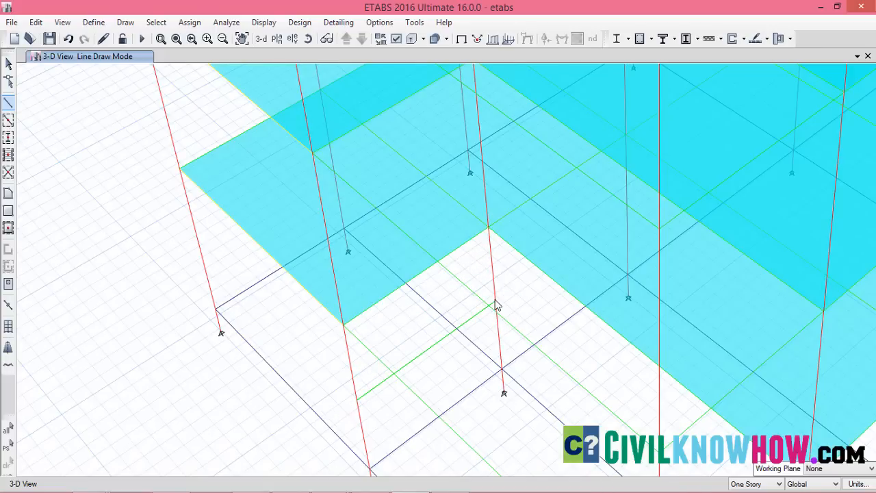
- Draw a parallel B200x400 frame with a 1.5 m plan normal offset, using the same two mid-height column joints, and end the command
middle_click_drag(477, 325, 434, 255)
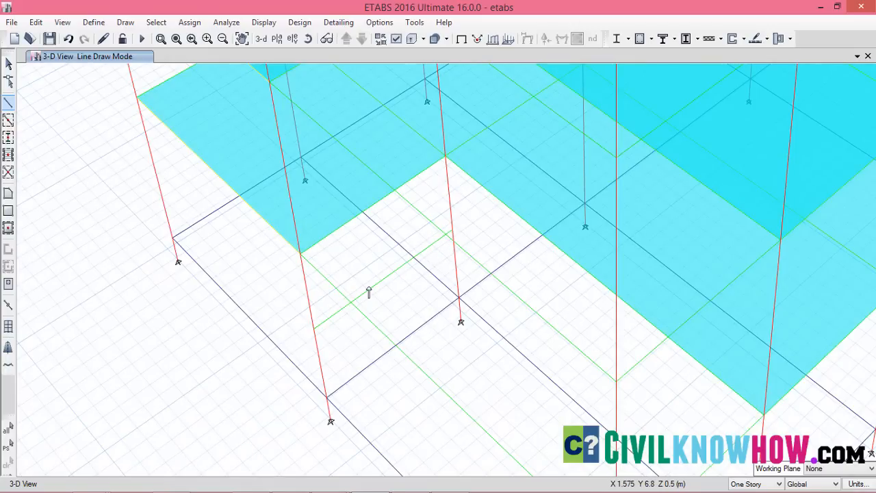
left_click(8, 108)
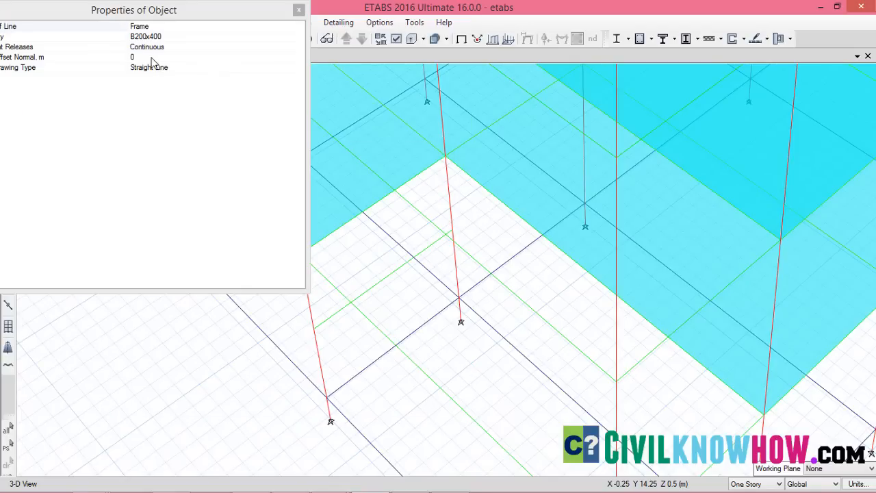
left_click(144, 57)
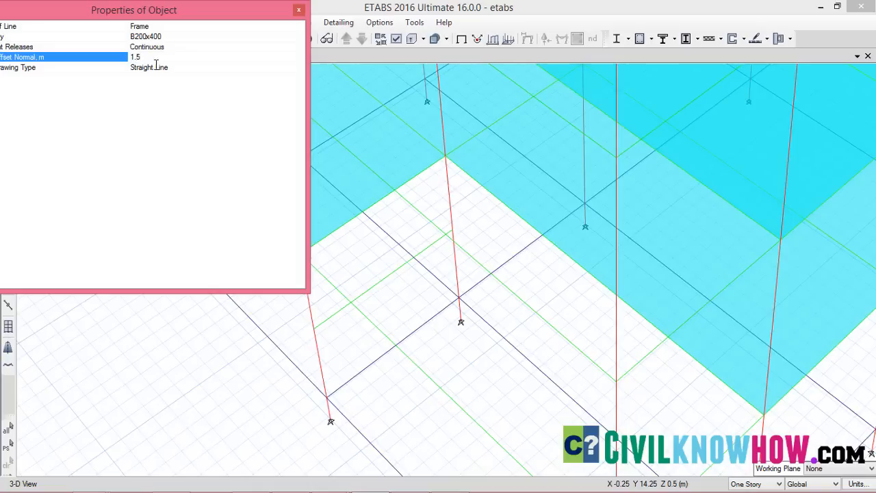
left_click(451, 230)
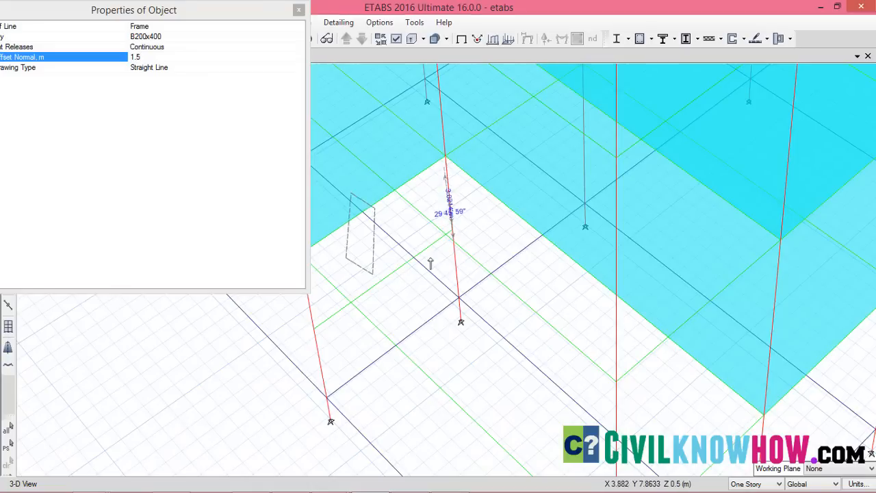
left_click(313, 328)
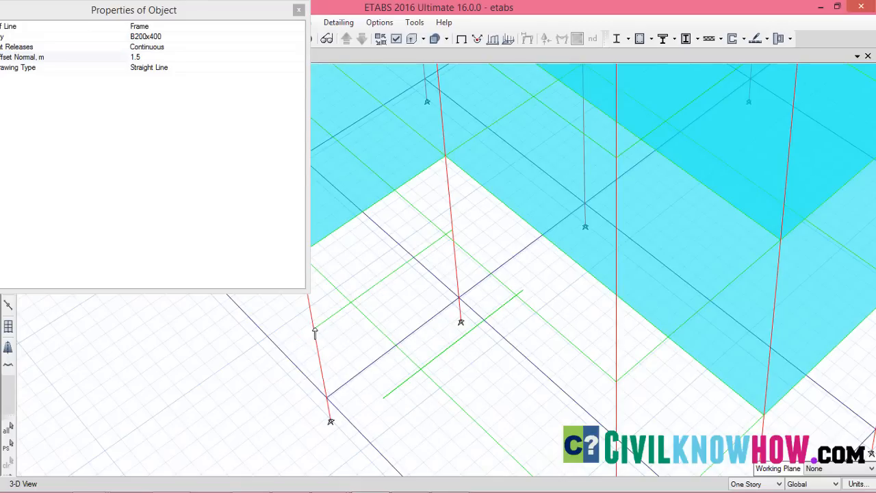
key("Escape")
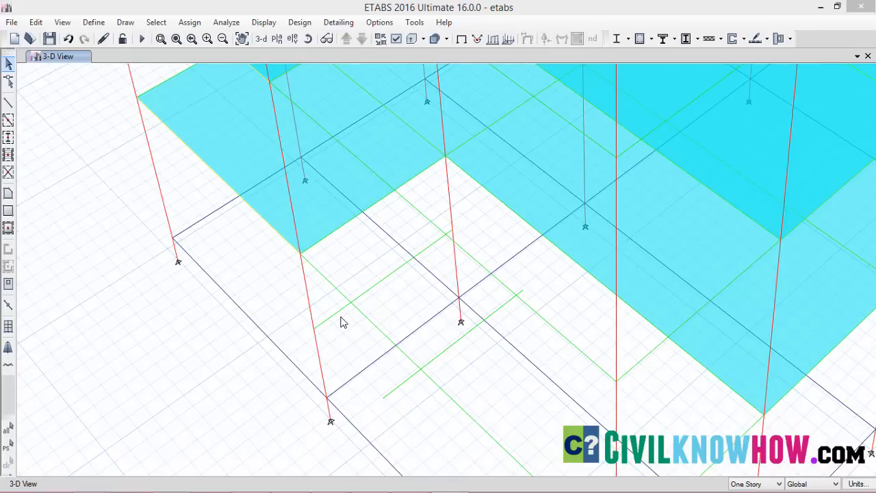
- Define a new slab property named st200 with M25 as the slab material and Slab as the type
left_click(93, 26)
mouse_move(128, 60)
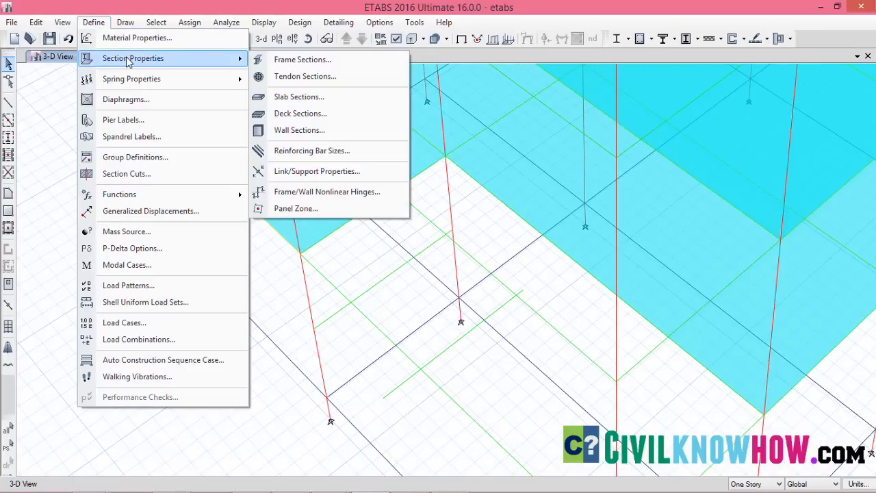
left_click(293, 97)
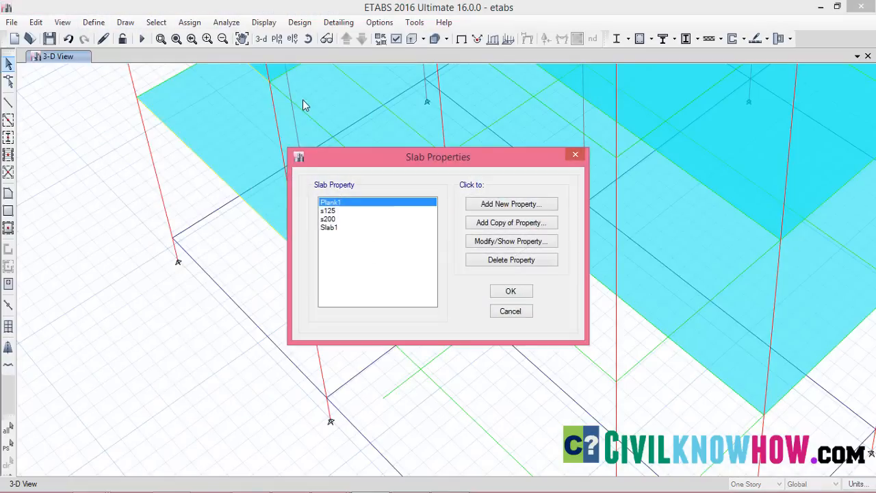
left_click(486, 205)
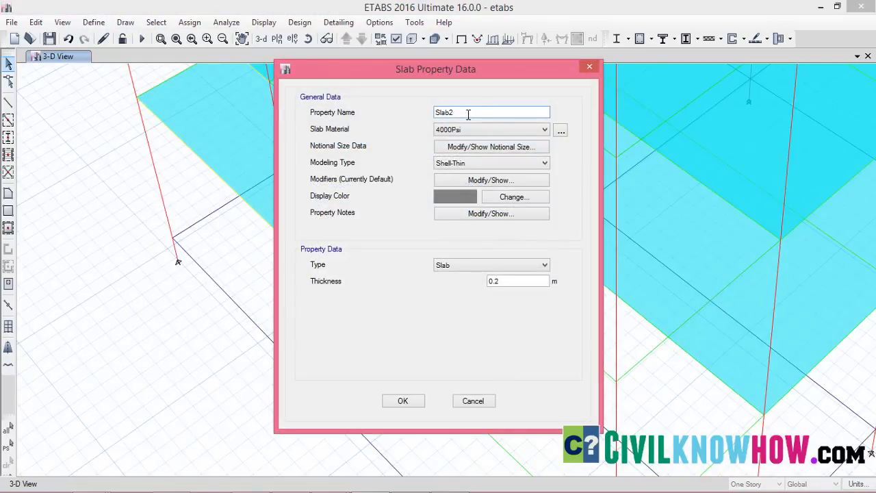
left_click_drag(470, 113, 408, 111)
type("st200")
left_click(545, 130)
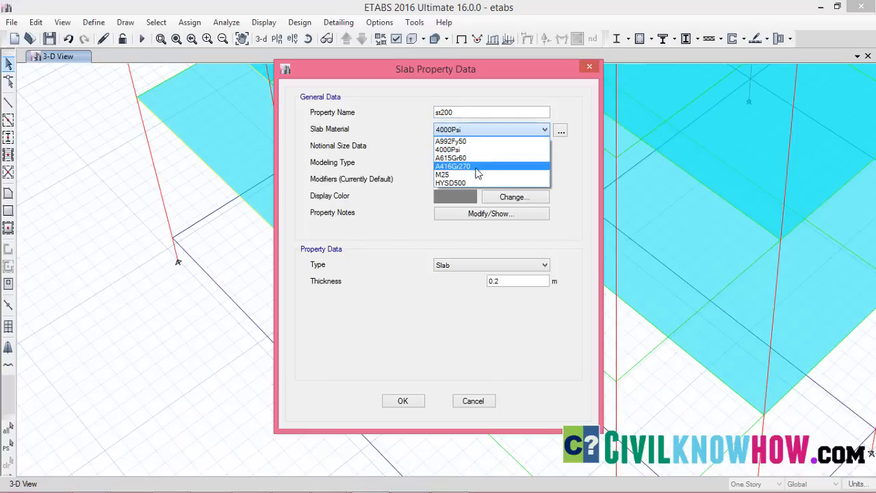
left_click(471, 175)
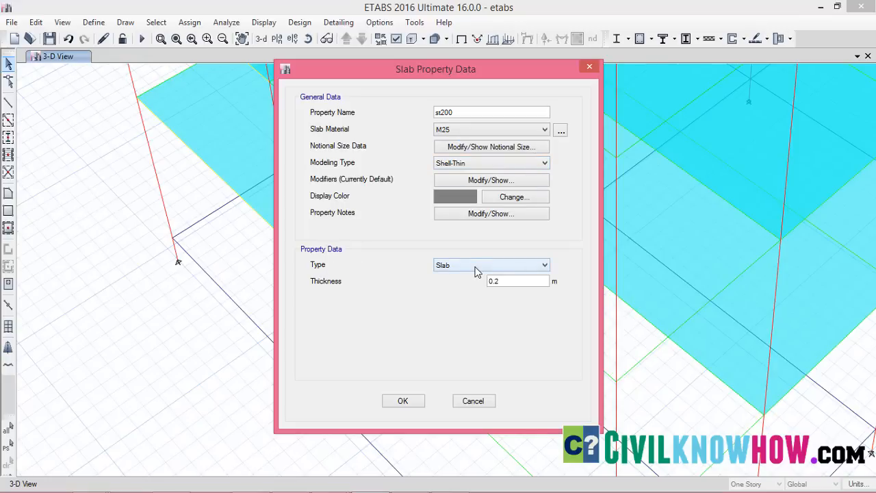
left_click(530, 267)
left_click(530, 267)
left_click(405, 401)
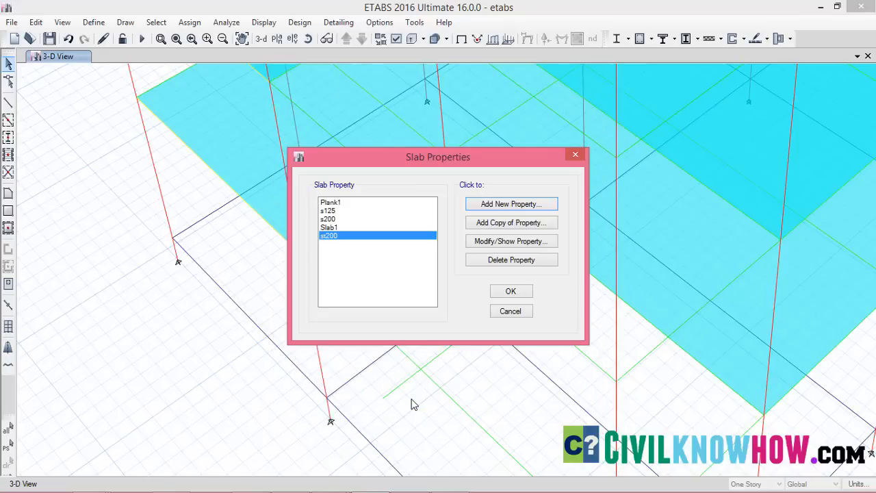
left_click(515, 295)
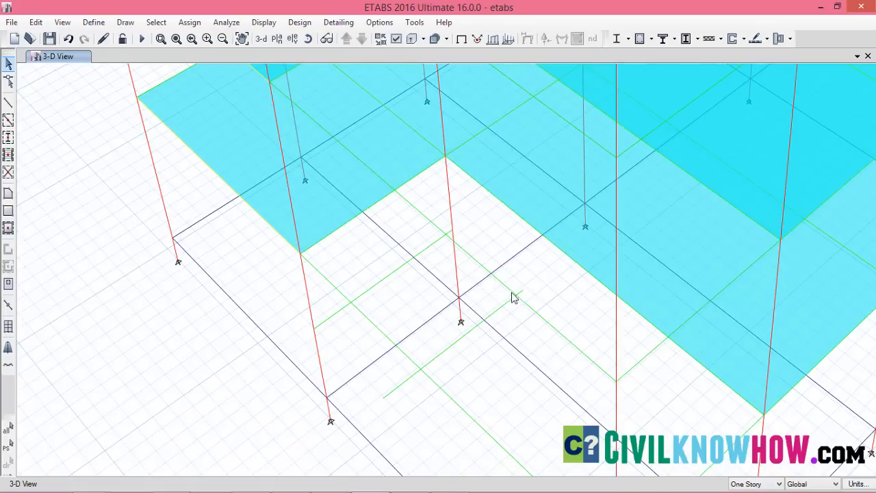
- Draw a four-sided st200 floor slab through the end joints of the two parallel mid-height beams and end the command
left_click(9, 211)
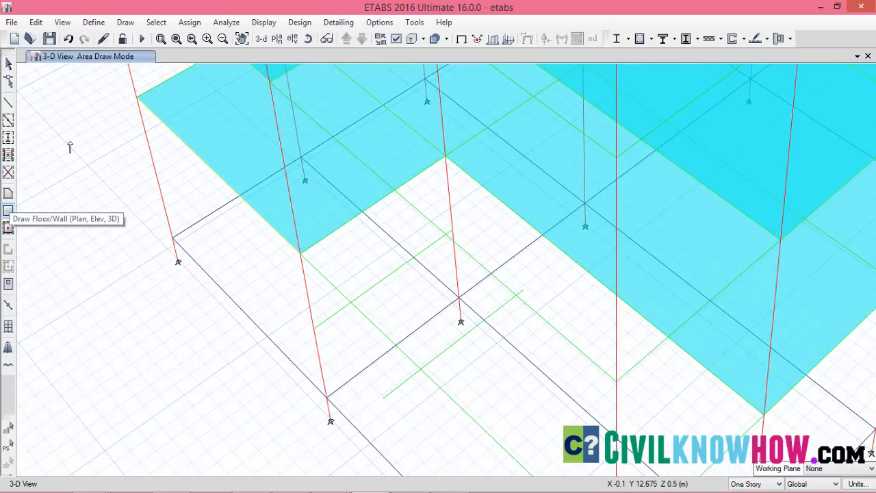
left_click(8, 194)
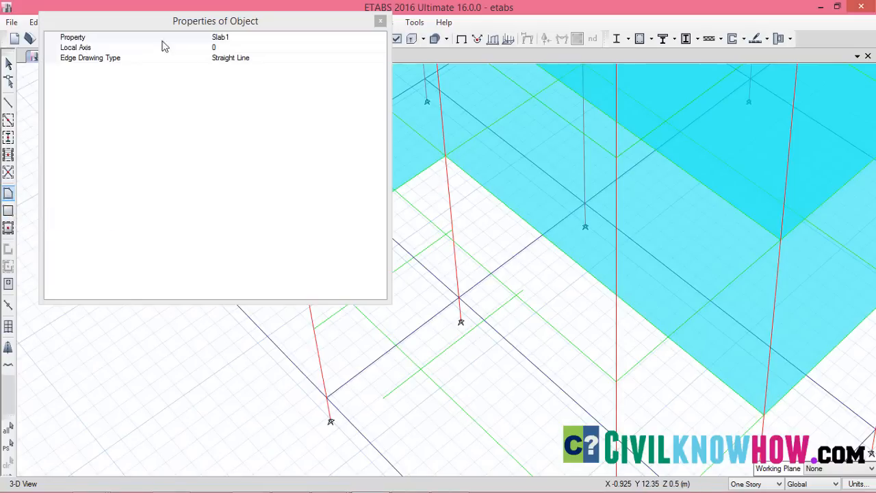
left_click(248, 37)
left_click(380, 37)
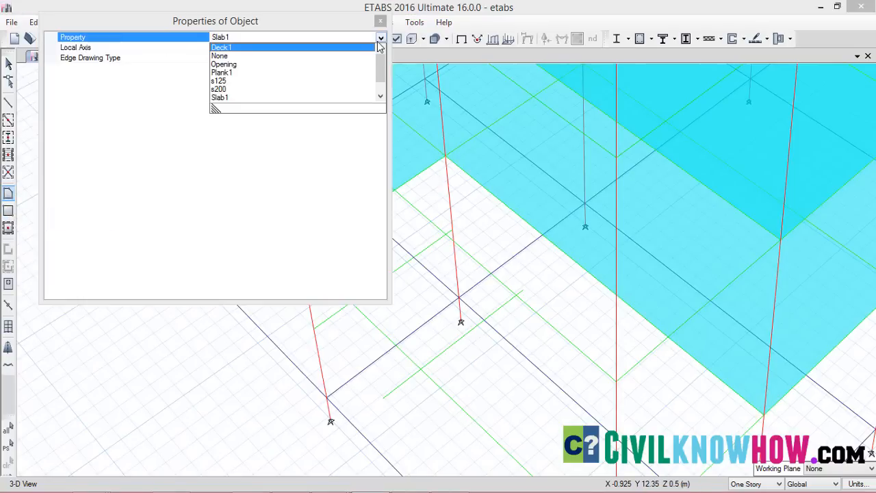
scroll(228, 100, "down", 1)
left_click(226, 90)
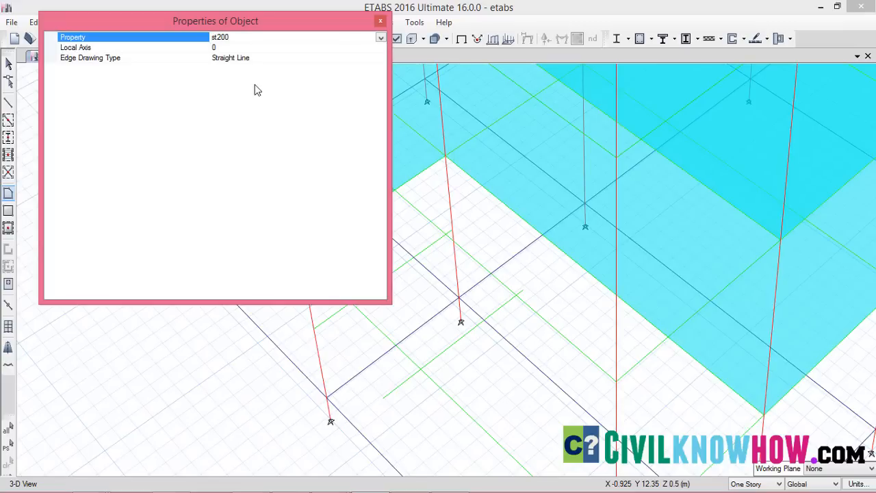
left_click(380, 23)
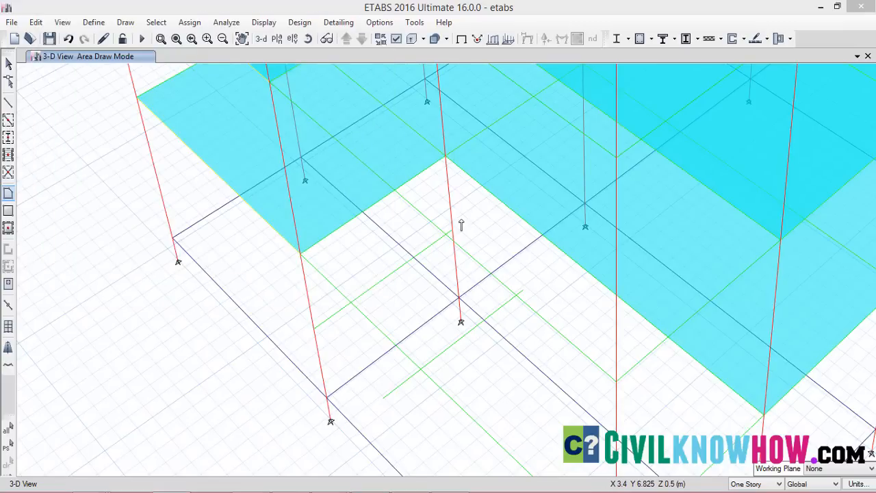
left_click(315, 329)
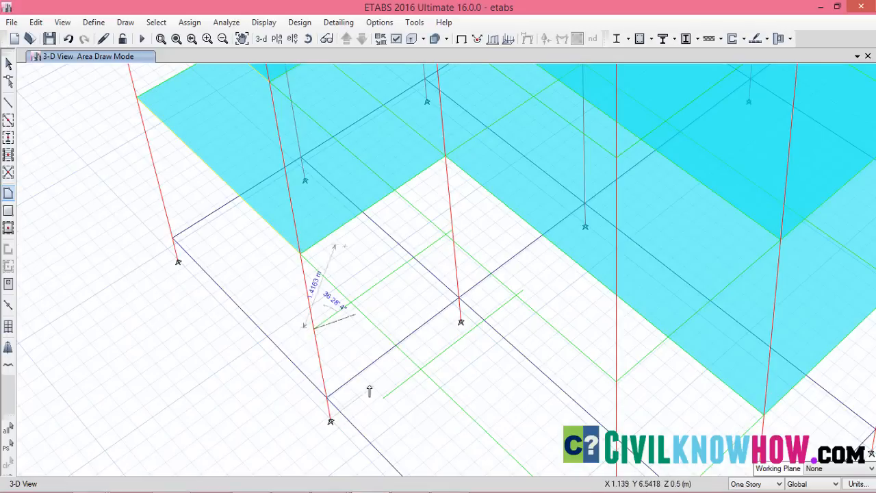
left_click(383, 398)
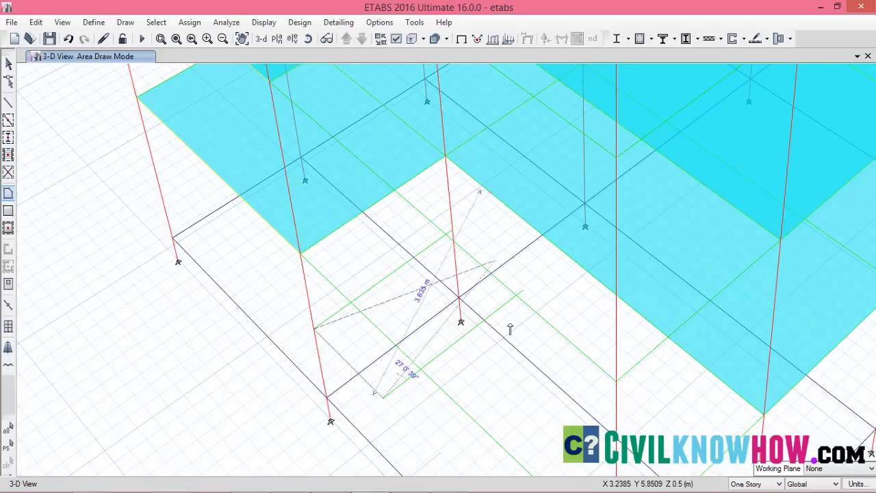
left_click(523, 292)
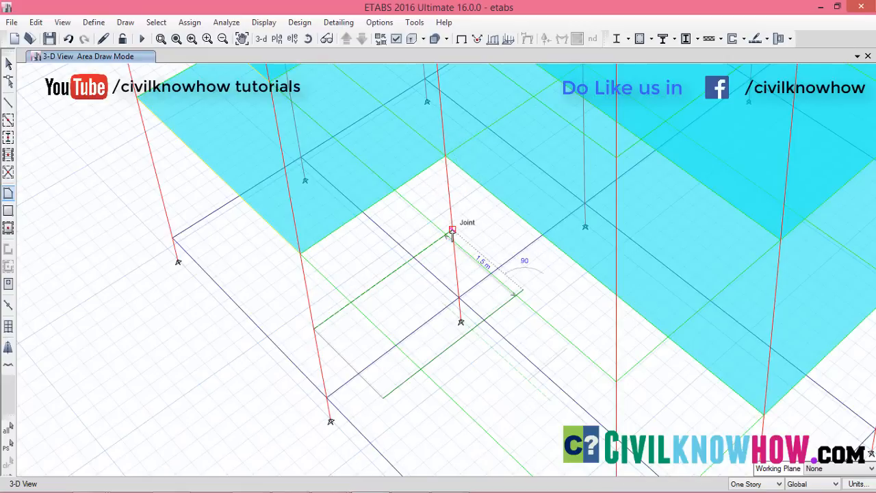
left_click(452, 231)
key("Return")
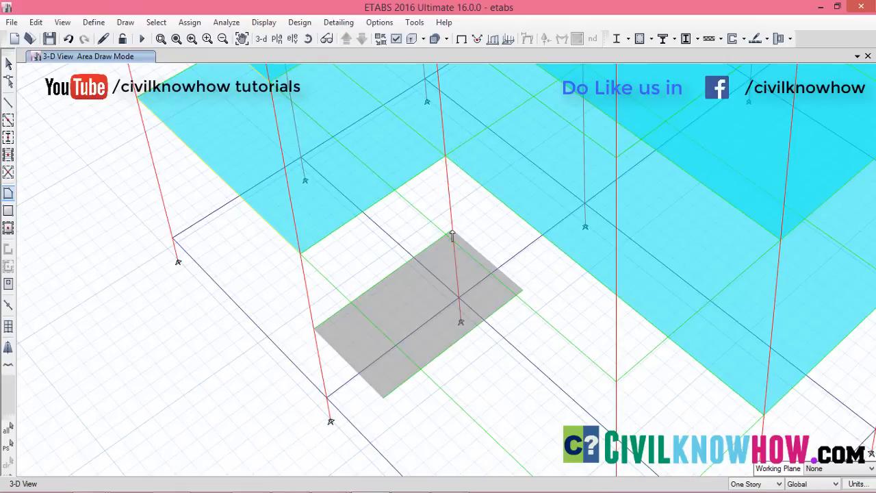
key("Escape")
scroll(424, 272, "down", 1)
scroll(424, 272, "up", 3)
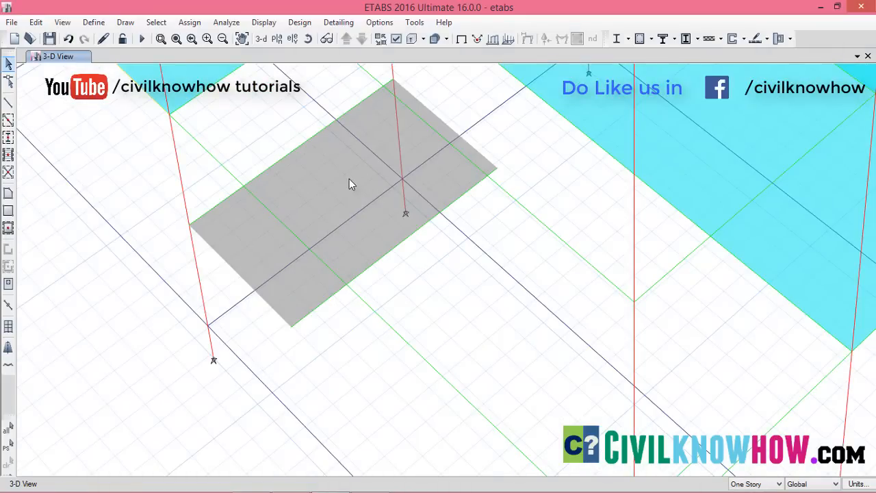
scroll(469, 295, "down", 3)
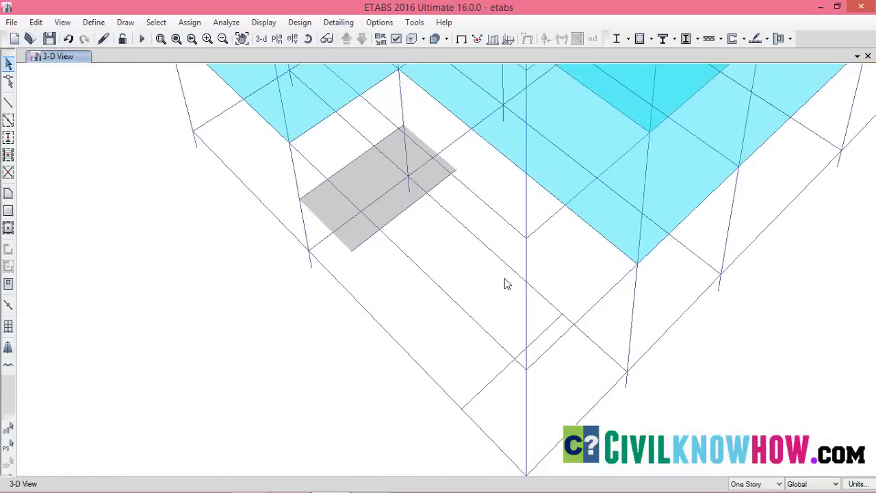
- Replicate the offset beam of the Ground story in the staircase bay to story F1
left_click(537, 342)
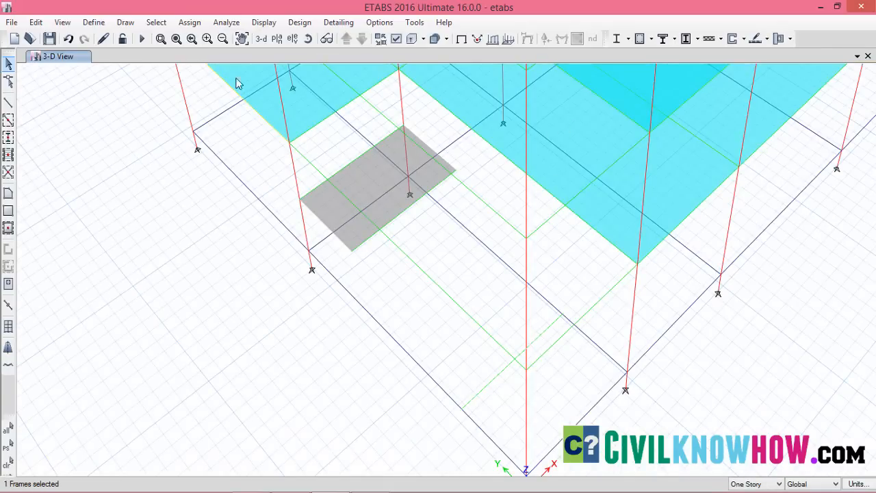
left_click(36, 23)
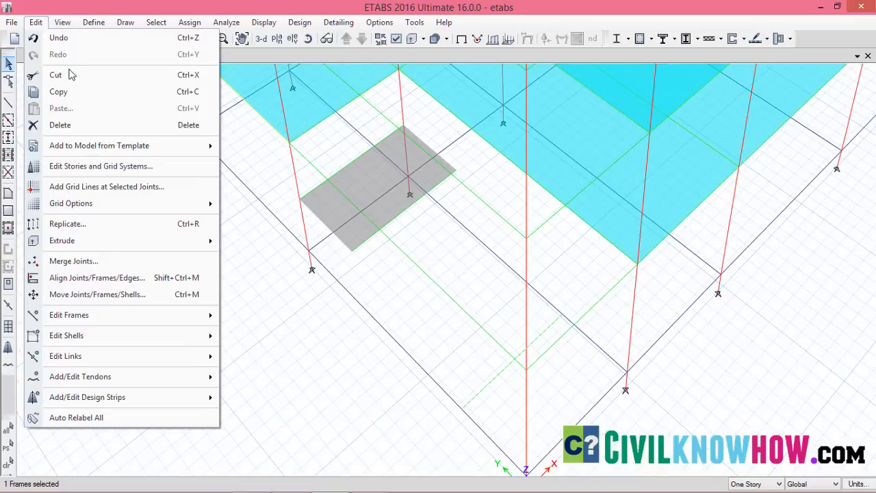
left_click(96, 223)
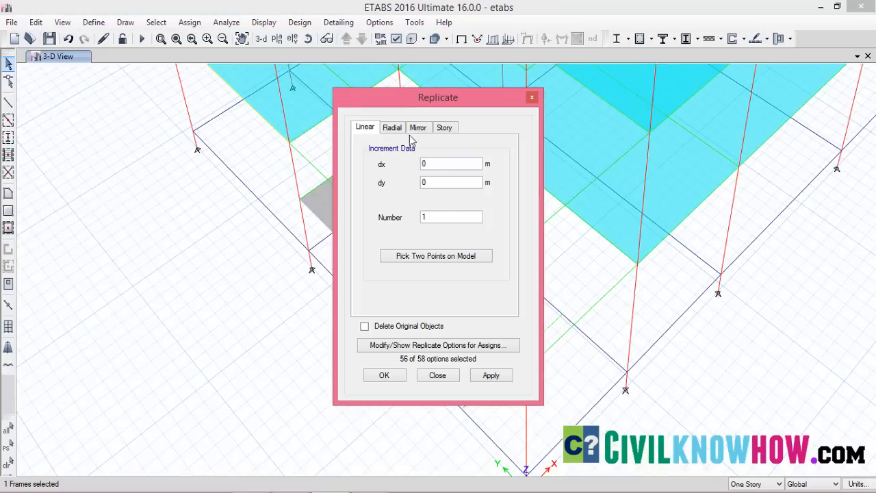
left_click(444, 128)
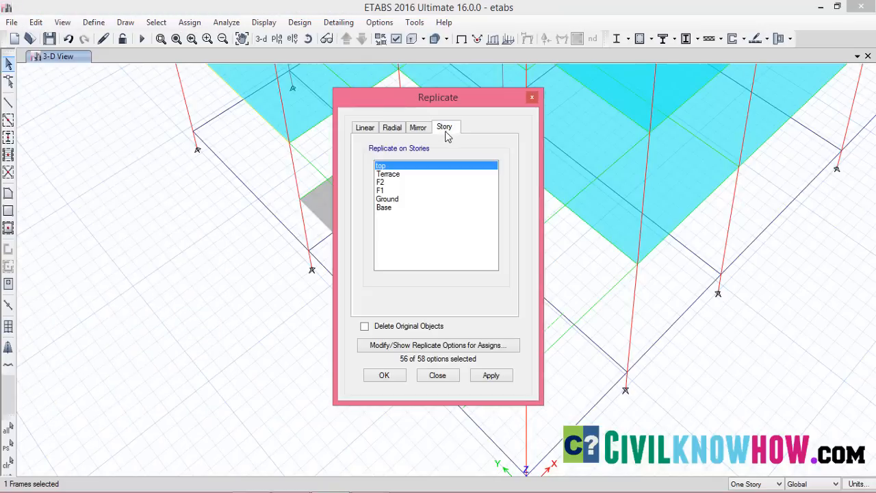
left_click(384, 191)
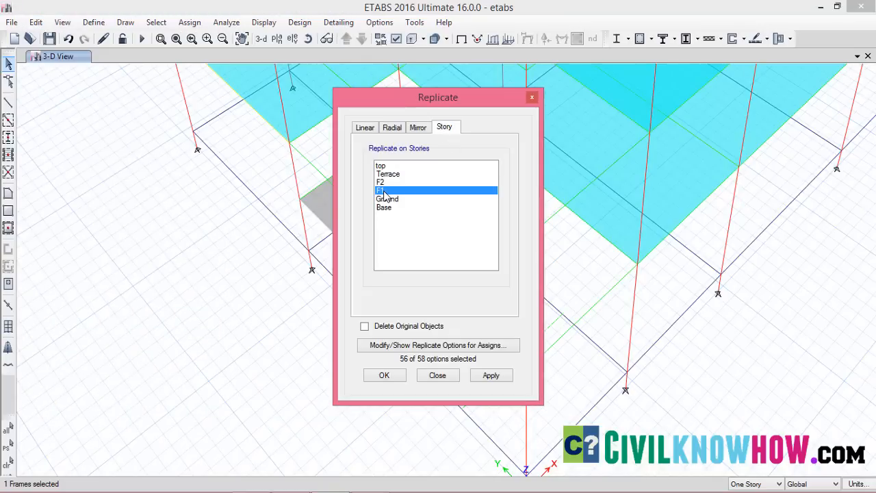
left_click(492, 377)
left_click(385, 376)
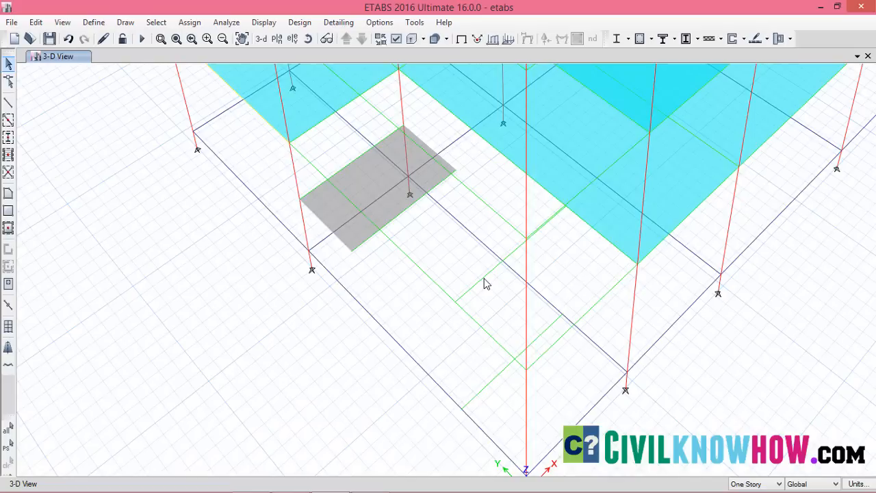
- Divide the landing slab's outer beam and the offset beams at Ground and F1 into 2 frame objects each
left_click(406, 215)
left_click(35, 22)
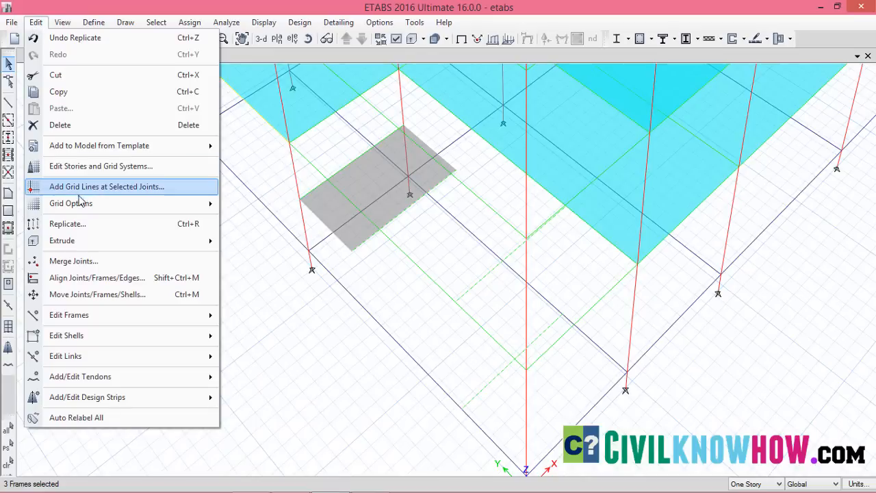
mouse_move(104, 316)
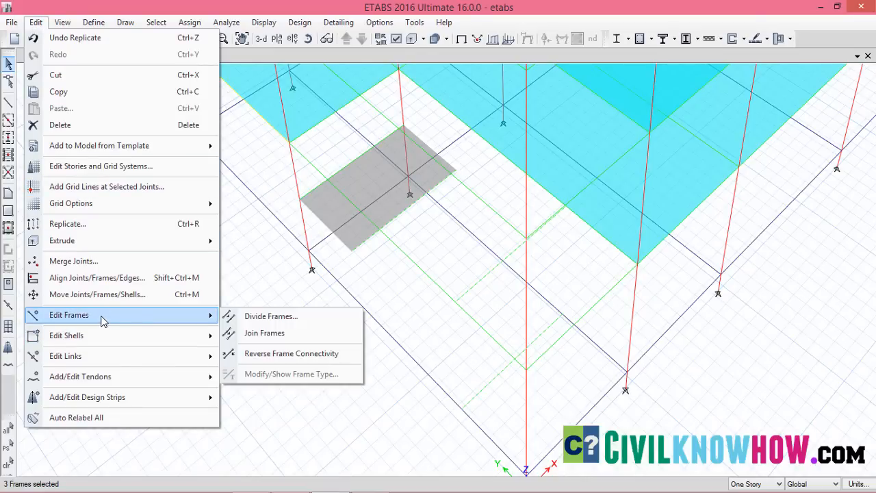
left_click(263, 316)
left_click(392, 294)
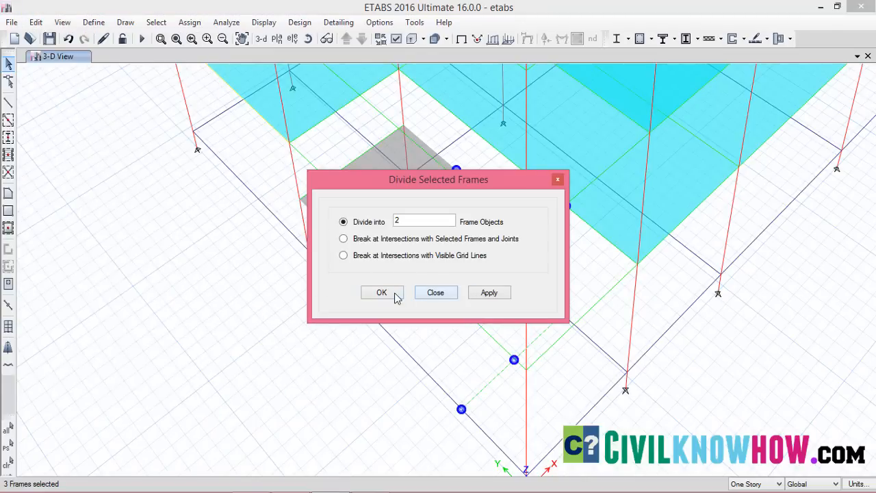
left_click(489, 293)
left_click(385, 299)
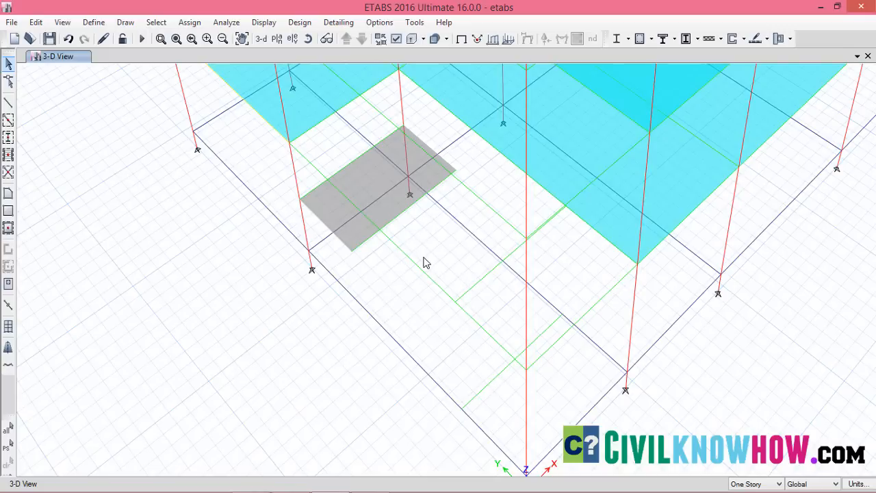
- Open the plan view of the Ground story at the staircase bay
left_click(278, 40)
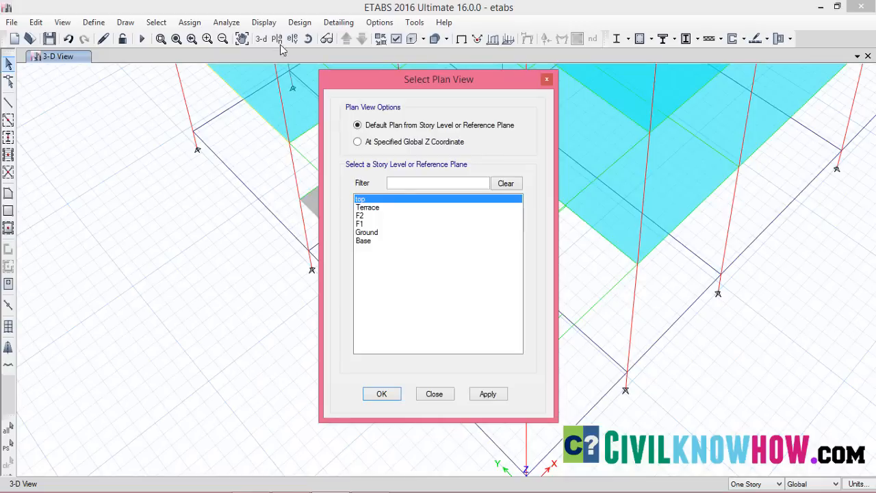
left_click(371, 241)
left_click(370, 232)
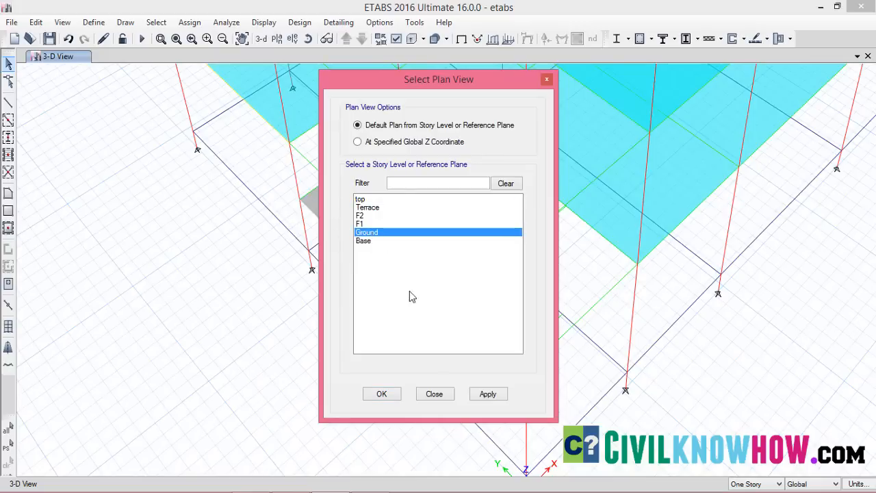
left_click(473, 395)
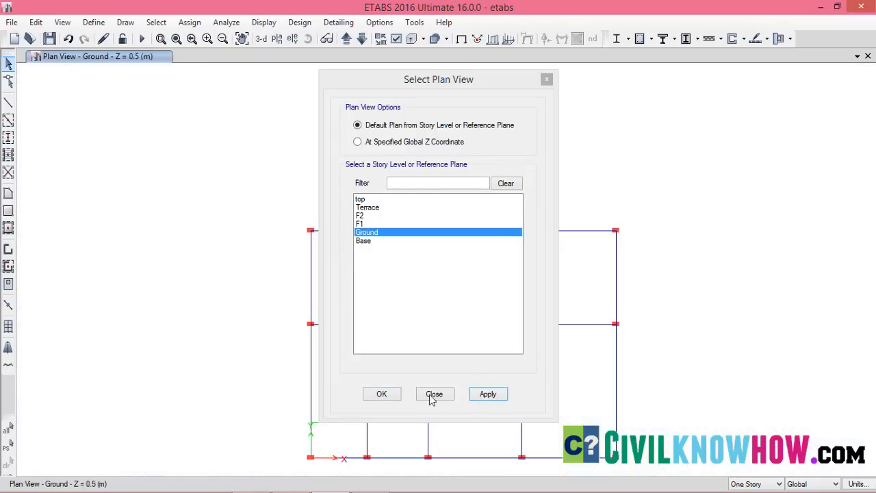
left_click(382, 395)
left_click_drag(397, 393, 424, 357)
scroll(382, 358, "up", 4)
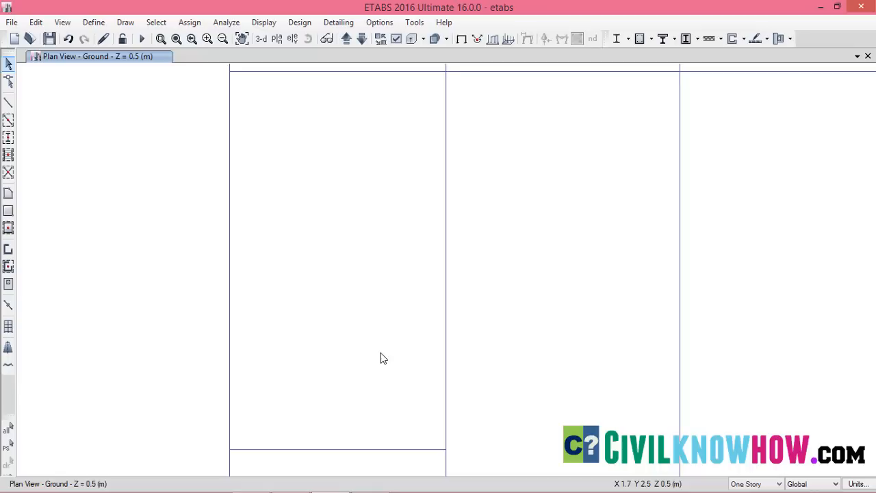
scroll(381, 358, "down", 2)
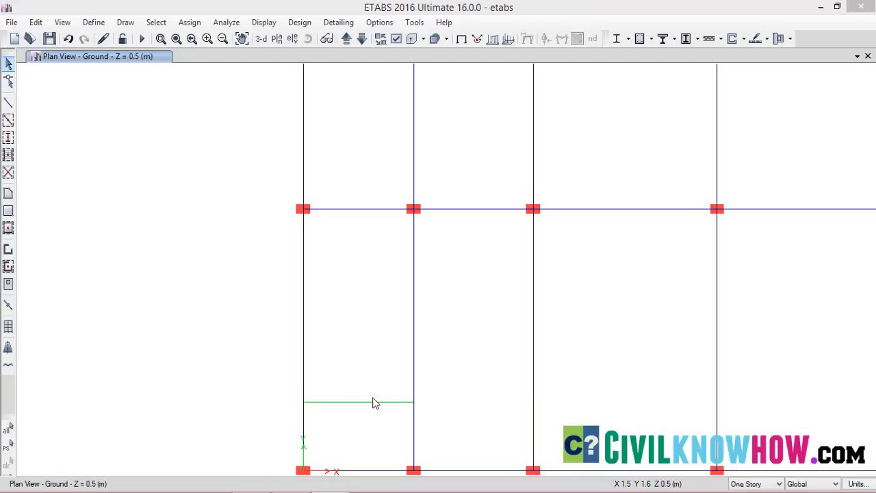
- Start an st200 floor slab with its first two corners at the outer end and middle joint of the Ground offset beam
left_click(9, 194)
left_click(466, 128)
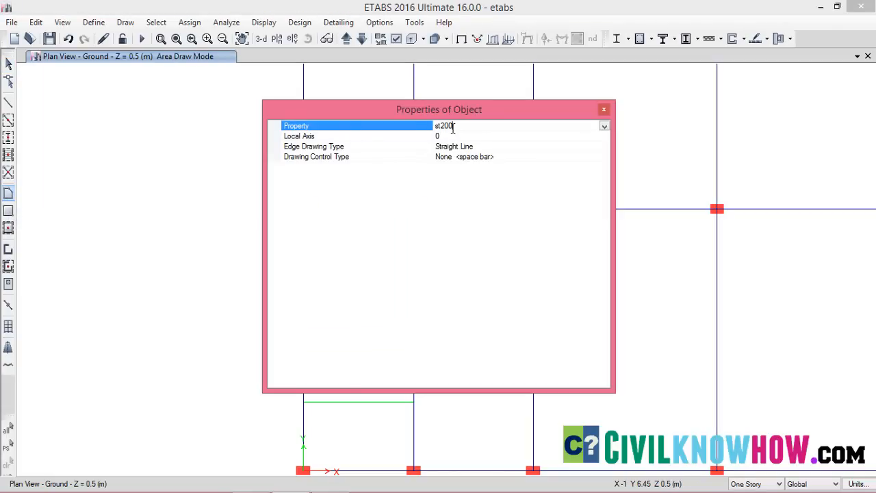
left_click(604, 111)
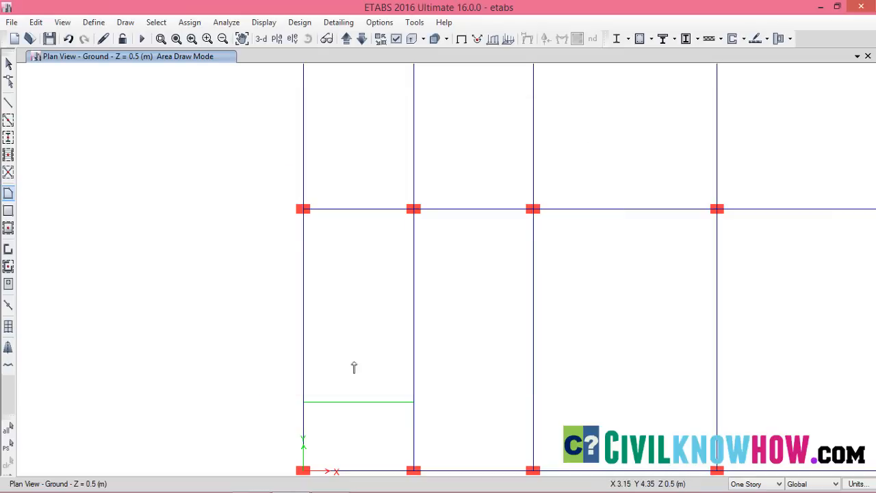
left_click(304, 403)
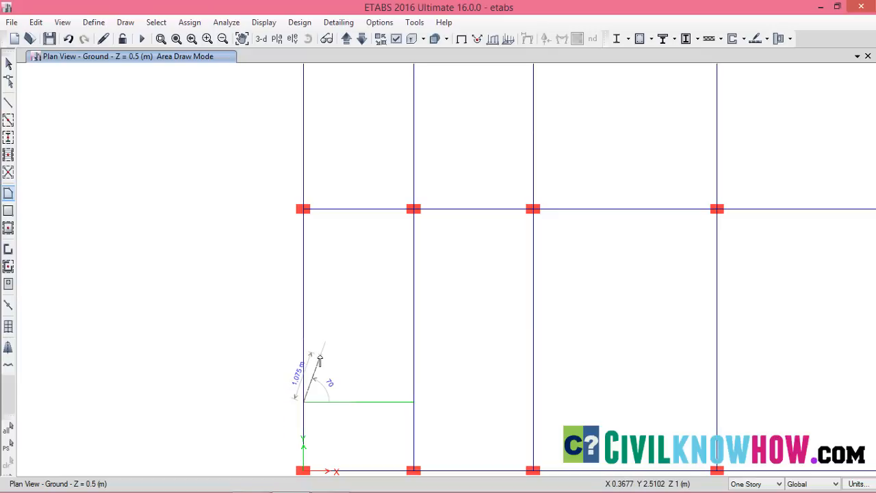
left_click(359, 403)
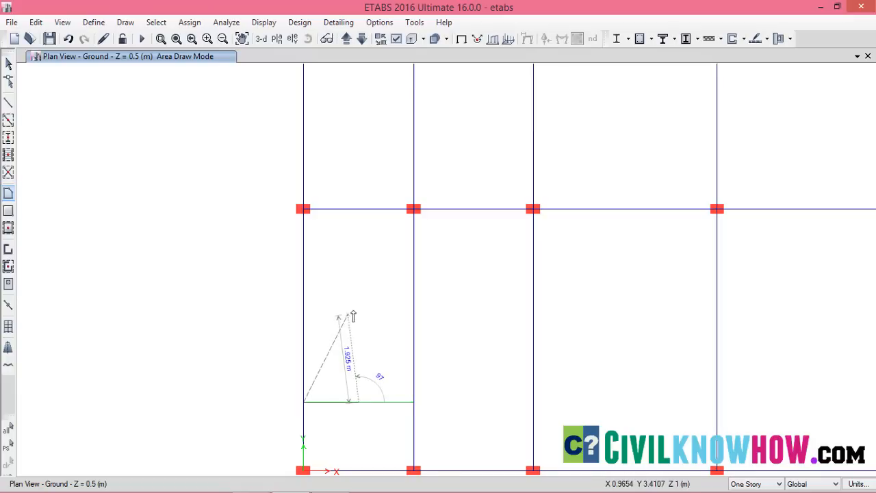
- Complete the lower flight slab in the 3D view through the landing beam's middle and outer end joints, and end the command
left_click(260, 39)
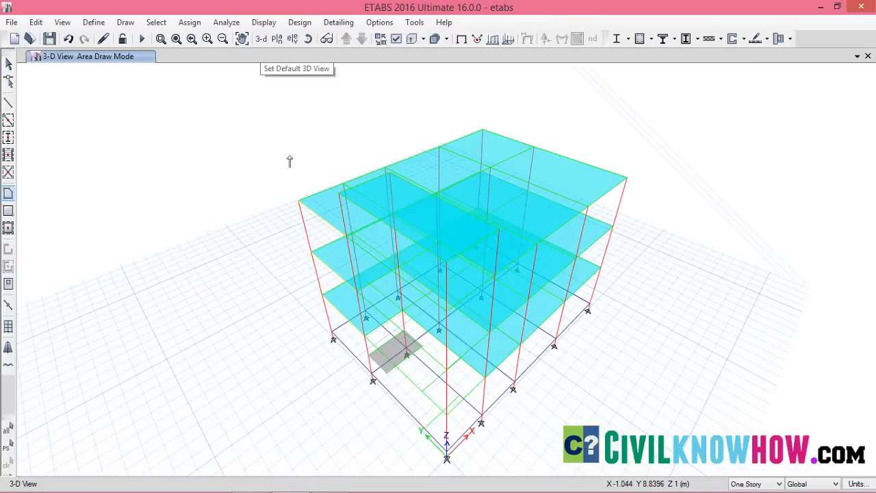
left_click(176, 38)
left_click_drag(354, 333, 484, 421)
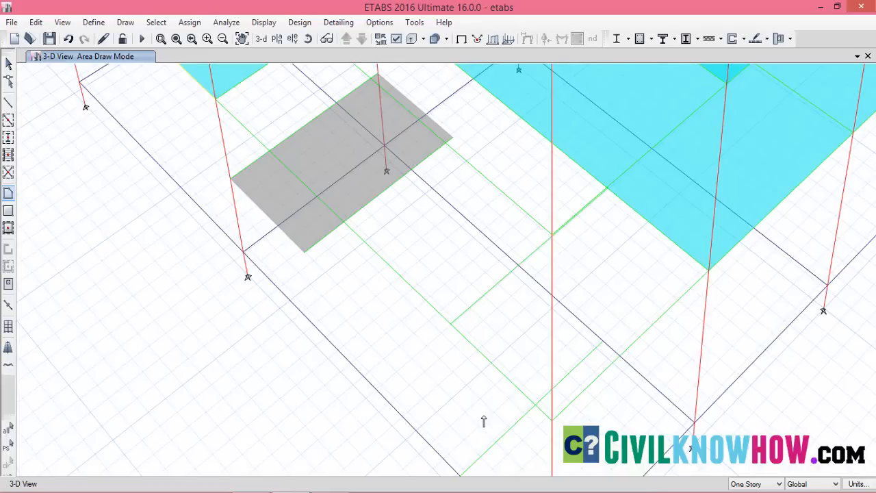
left_click(380, 194)
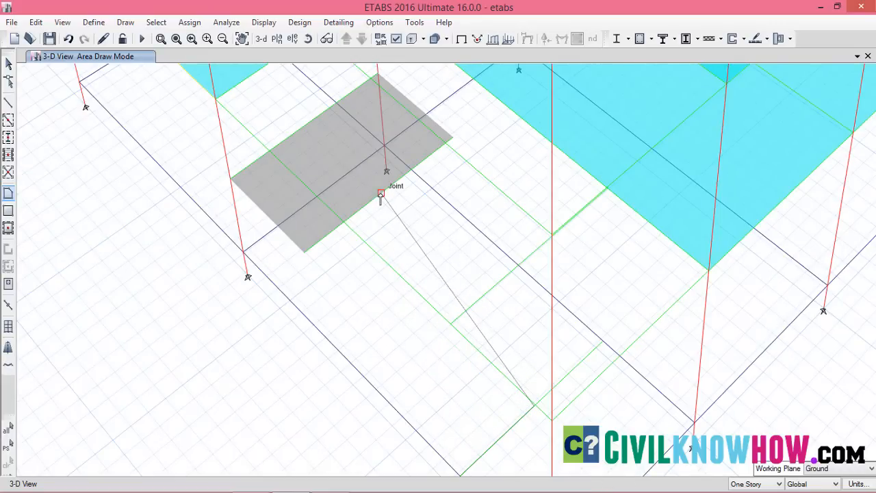
left_click(303, 254)
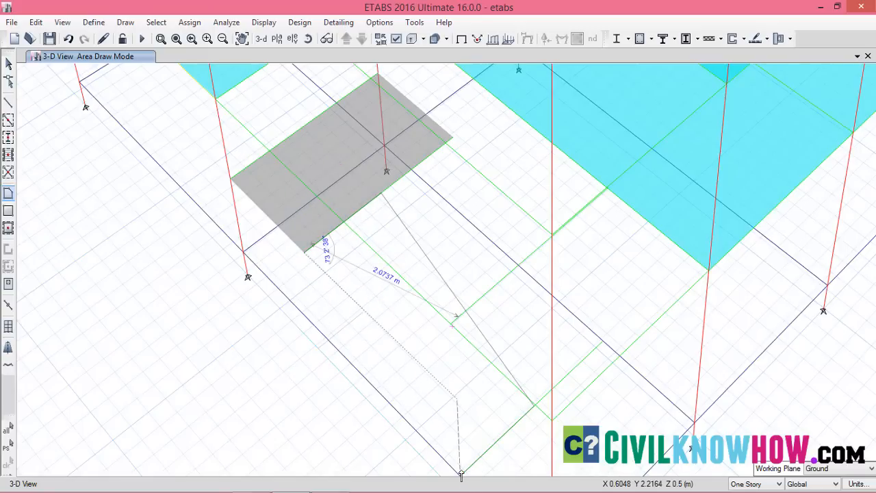
middle_click_drag(481, 405, 463, 274)
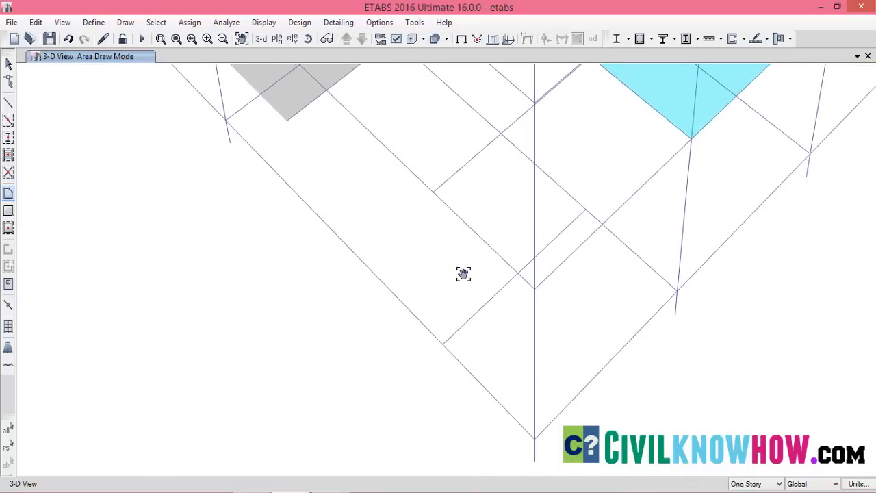
left_click(443, 344)
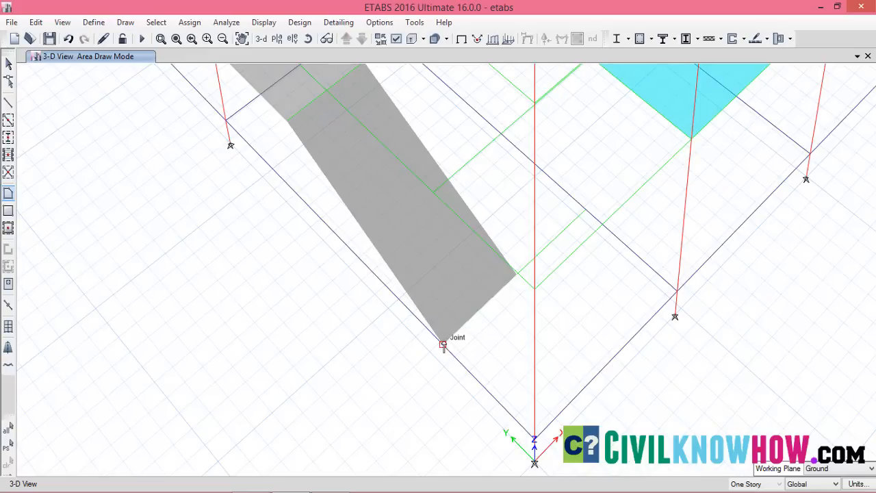
key("Escape")
- Start a second st200 slab with its first two corners at the landing beam's inner end and middle joint
scroll(452, 239, "down", 5)
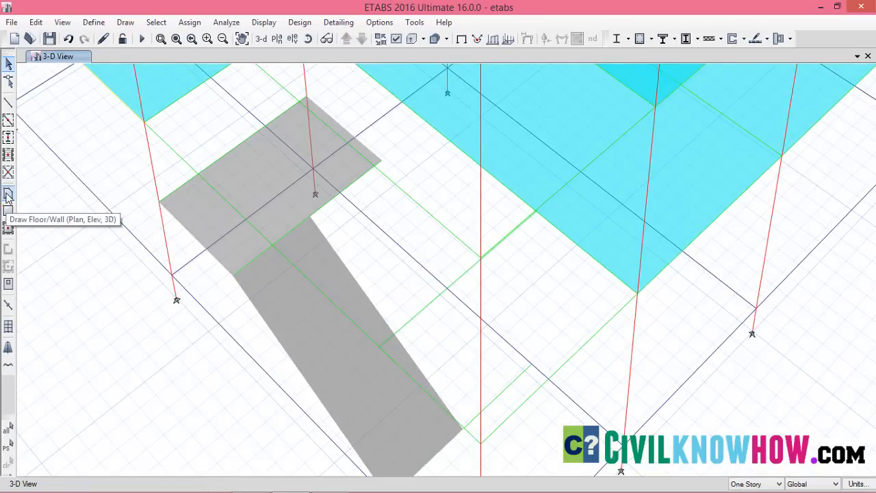
left_click(9, 195)
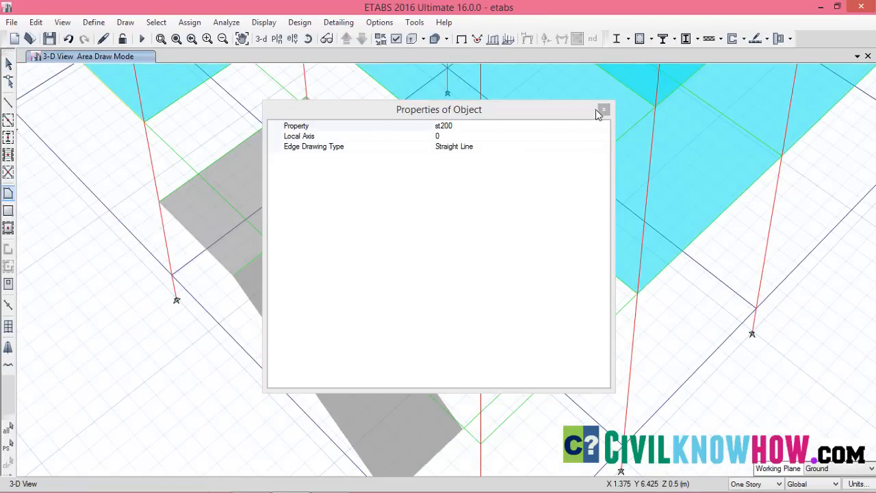
left_click(602, 111)
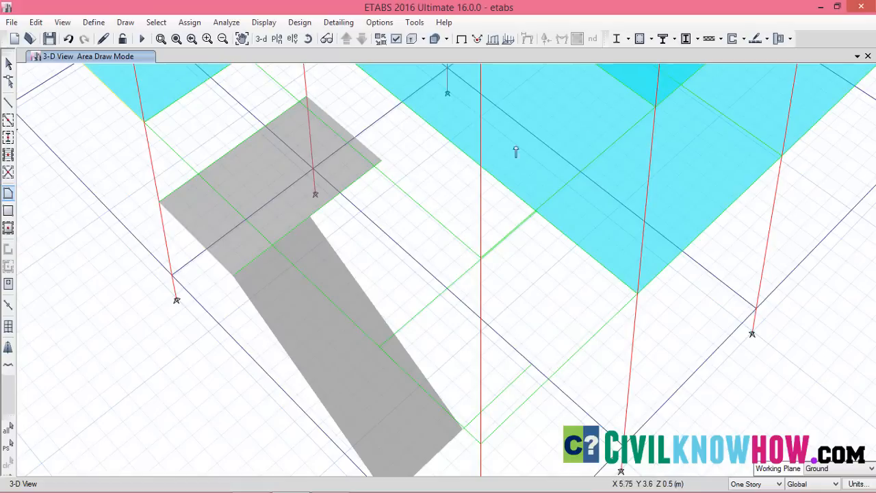
left_click(380, 162)
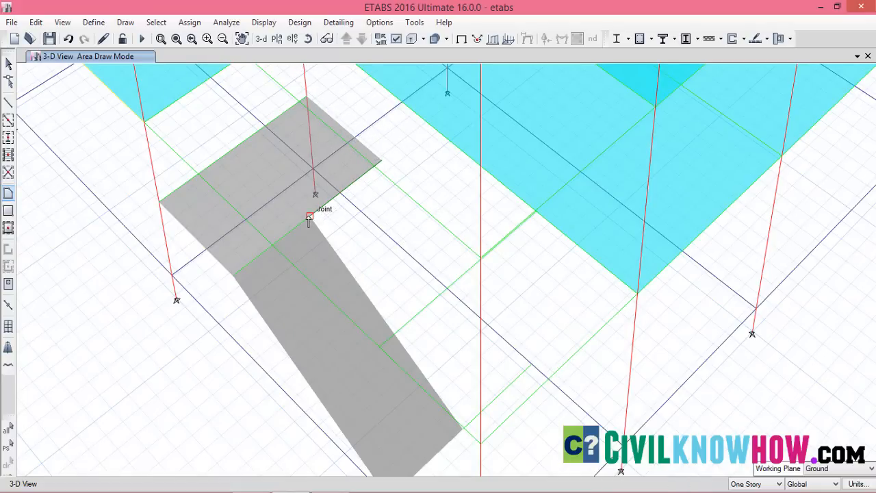
- Continue the second st200 flight slab in the F1 plan view through the offset beam's middle joint and inner end joint
left_click(276, 38)
left_click(360, 224)
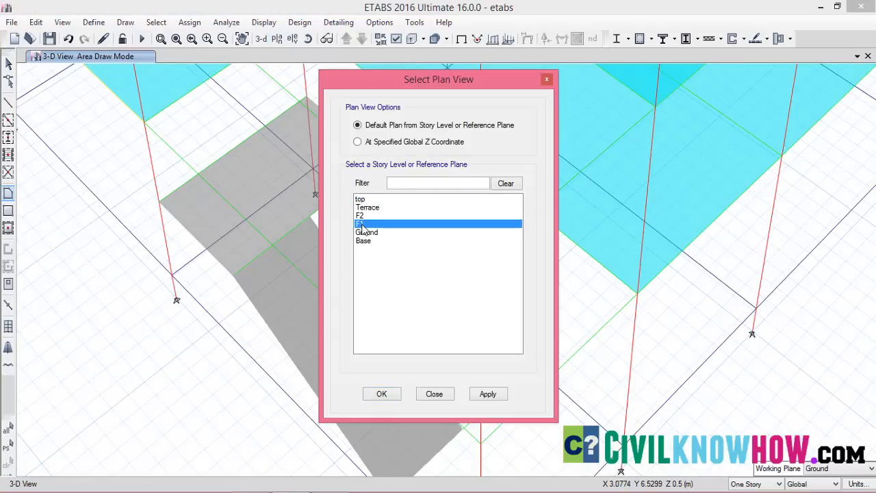
left_click(485, 395)
left_click(381, 393)
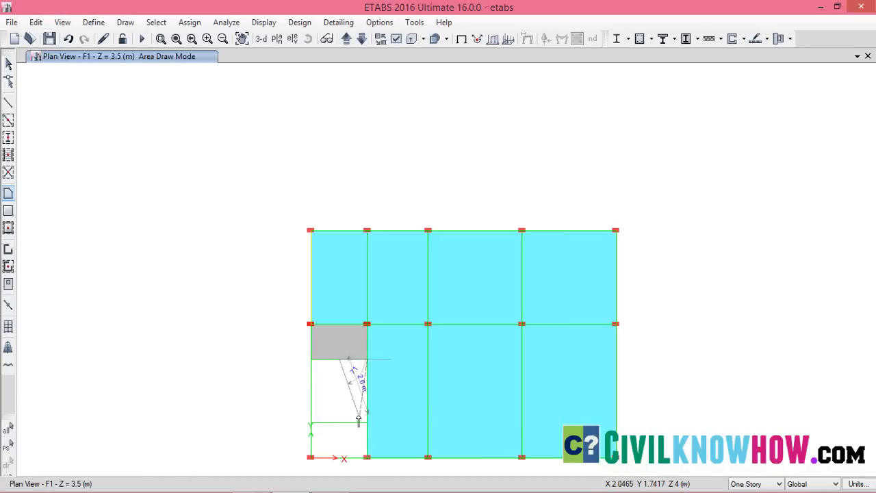
middle_click_drag(339, 403, 363, 290)
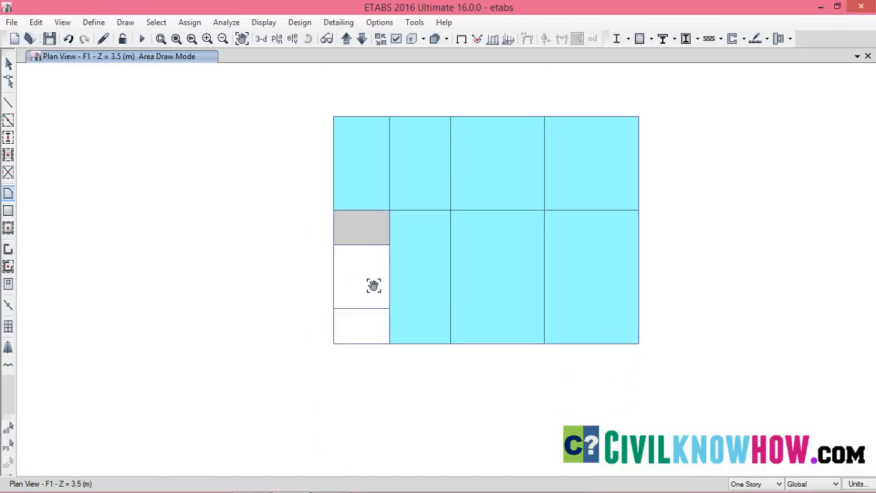
scroll(364, 290, "up", 5)
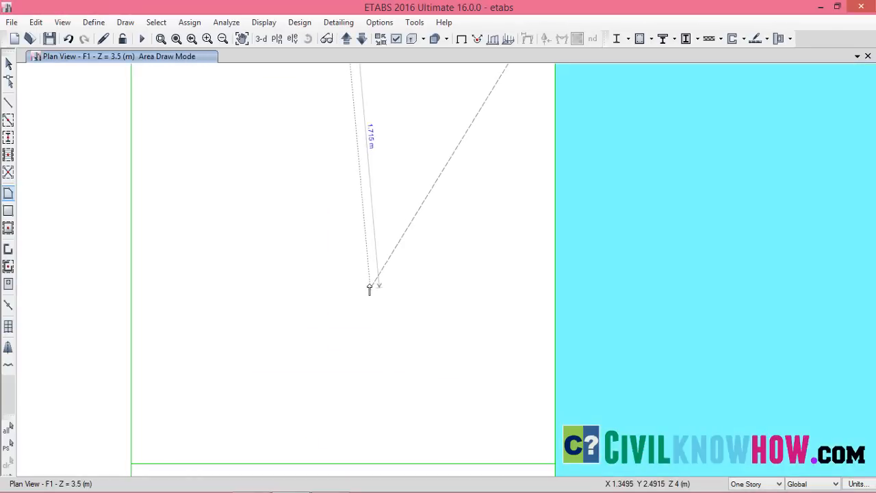
scroll(368, 290, "down", 2)
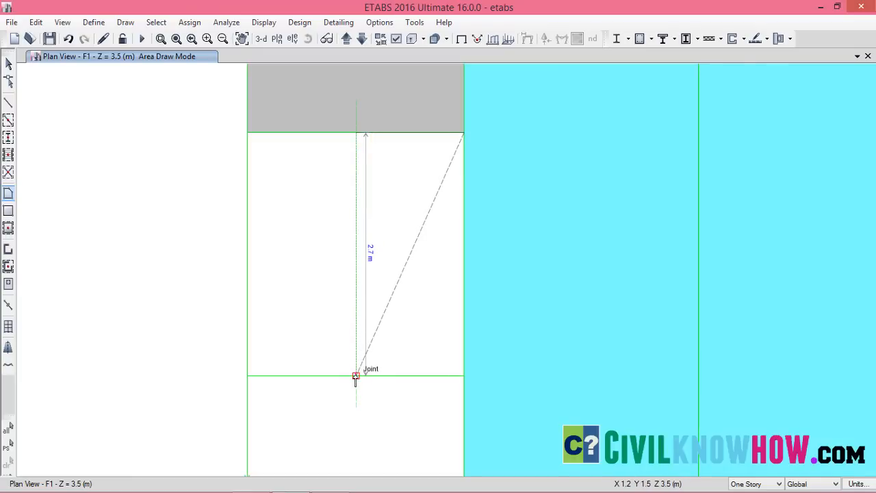
left_click(356, 376)
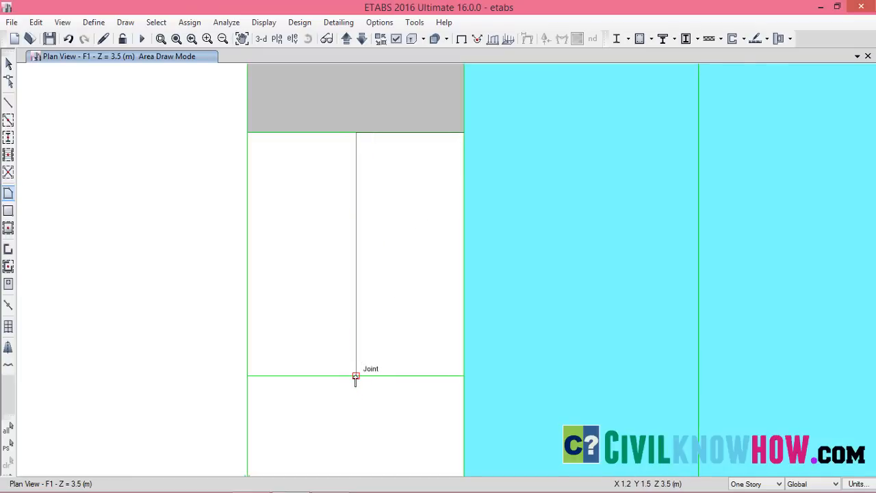
left_click(464, 376)
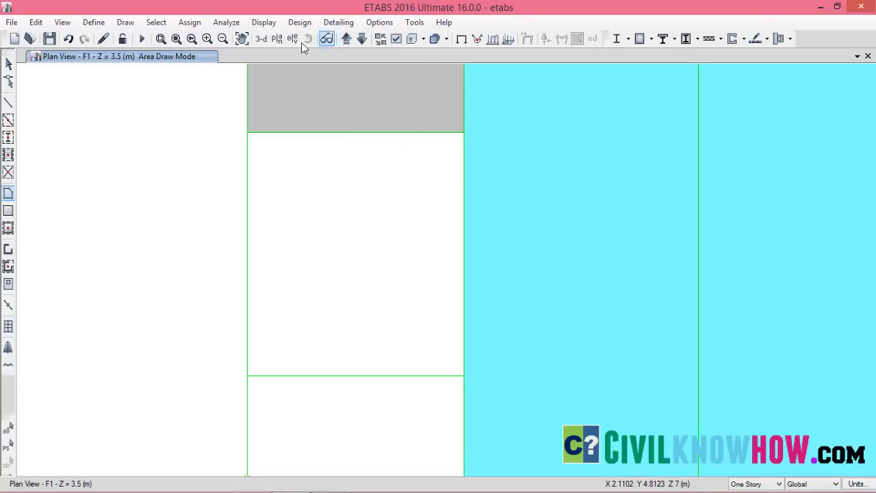
- Close the upper flight slab at the landing's inner corner joint in the 3D view and end the draw command
left_click(262, 39)
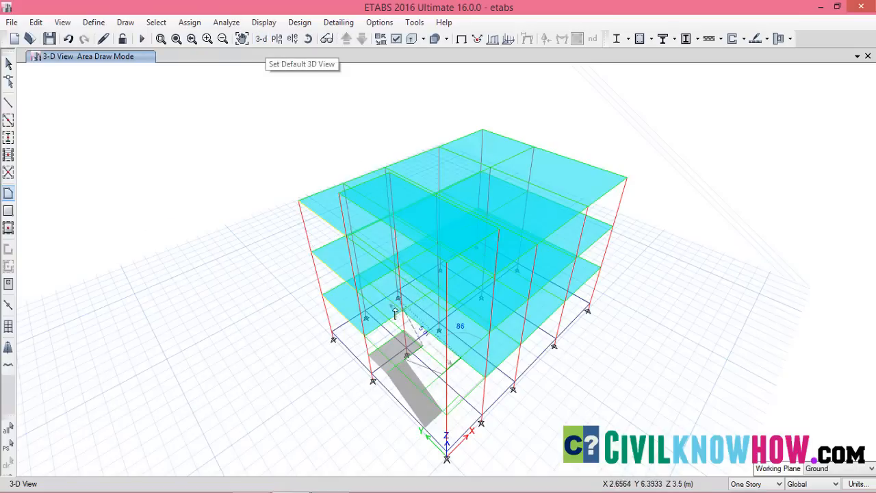
scroll(395, 313, "up", 5)
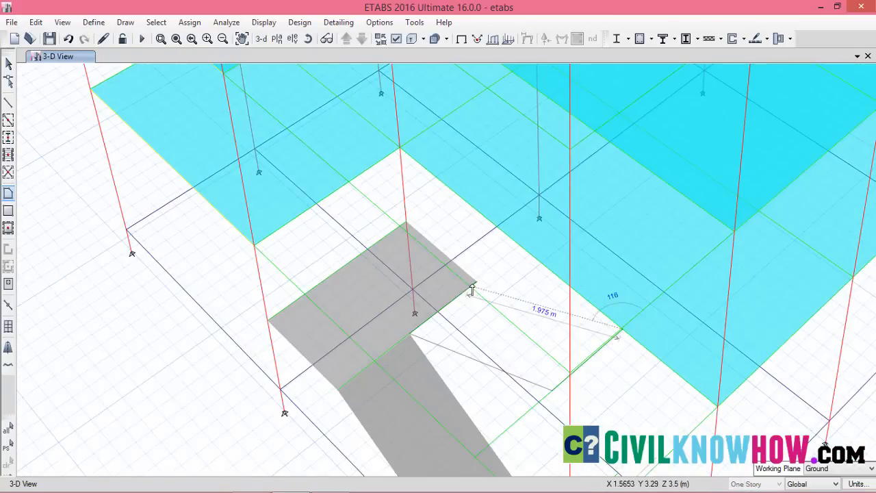
scroll(472, 290, "up", 2)
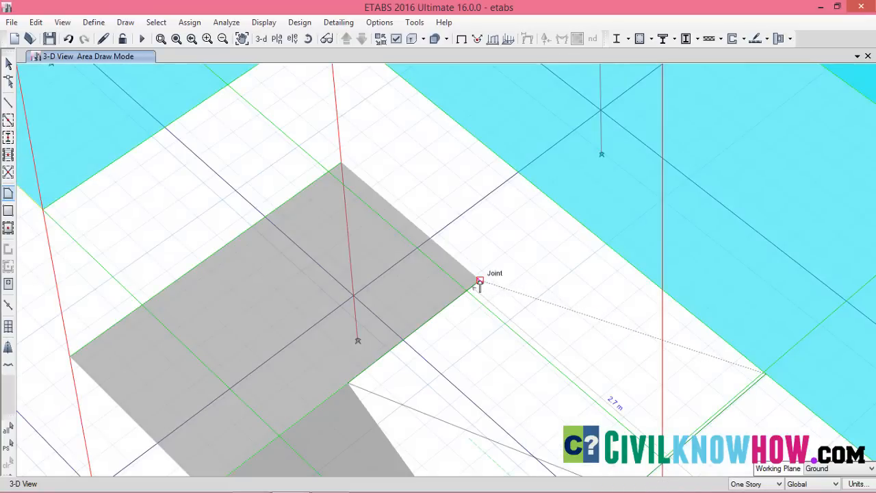
scroll(480, 286, "down", 4)
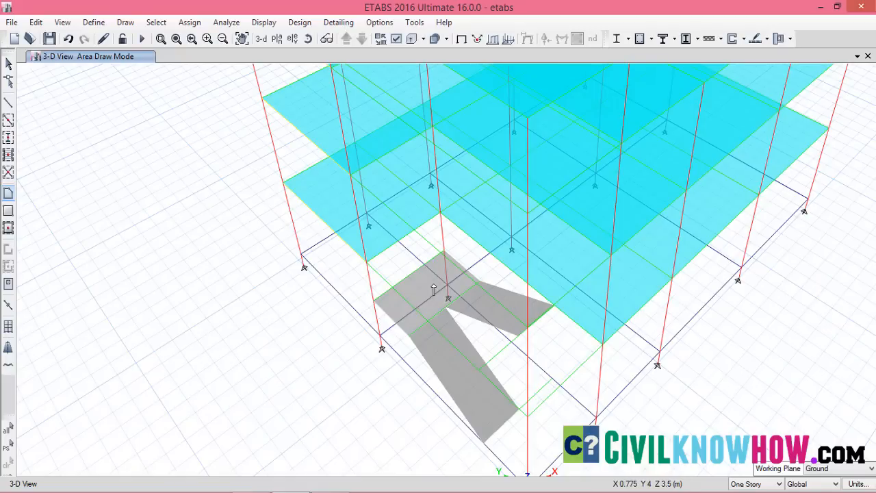
scroll(434, 289, "up", 2)
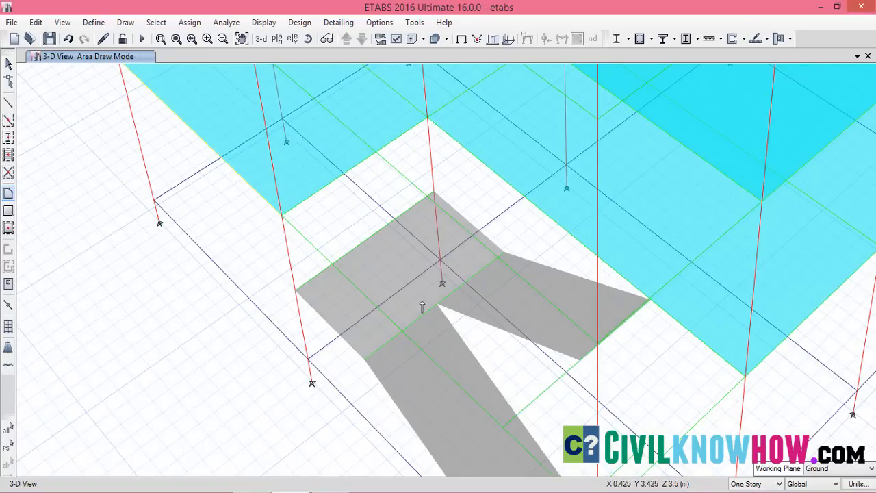
scroll(421, 308, "up", 2)
scroll(423, 310, "down", 3)
key("Escape")
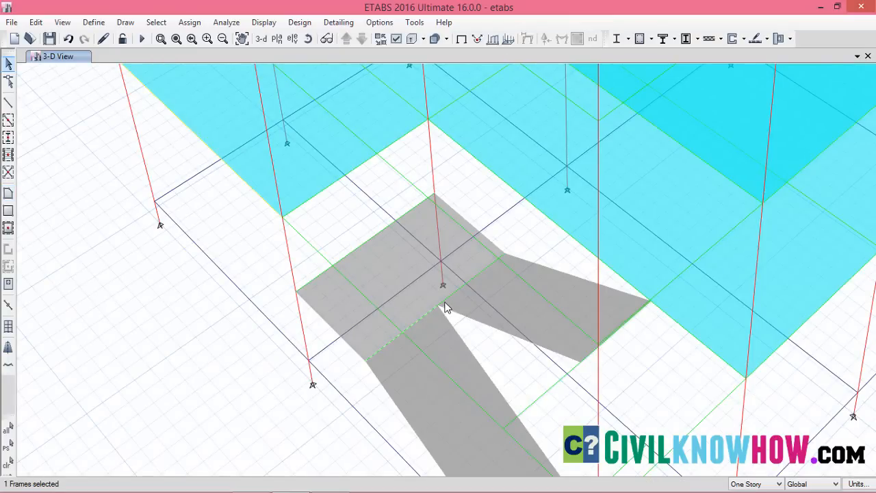
- Delete the two beam segments along the landing edge where the flights meet it
left_click(450, 302)
key("Delete")
scroll(449, 303, "down", 2)
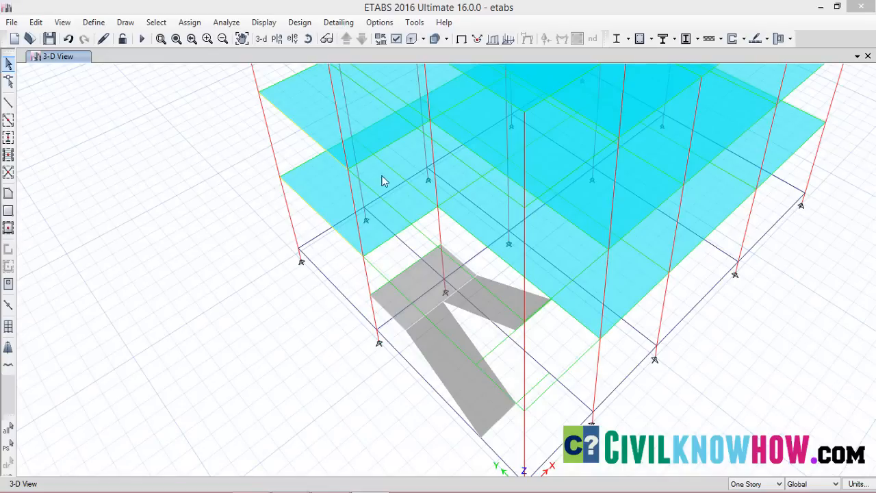
- Open the plan view of story F1 at the staircase bay
left_click(277, 38)
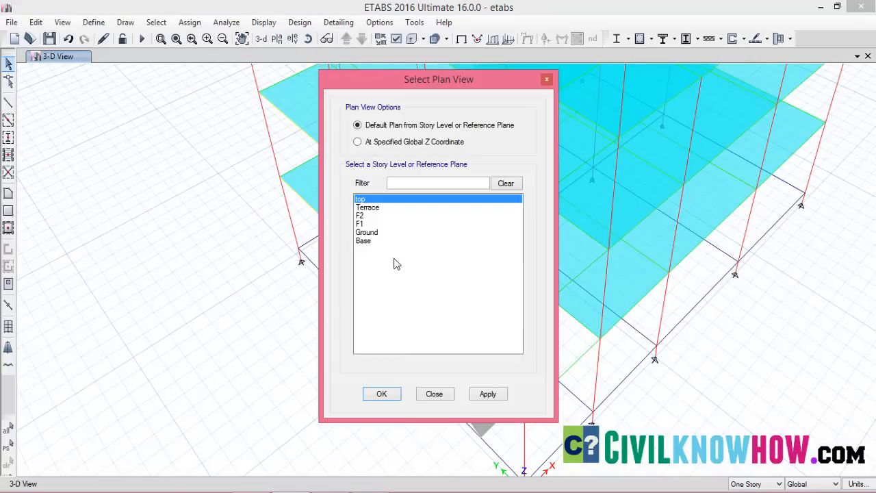
left_click(364, 224)
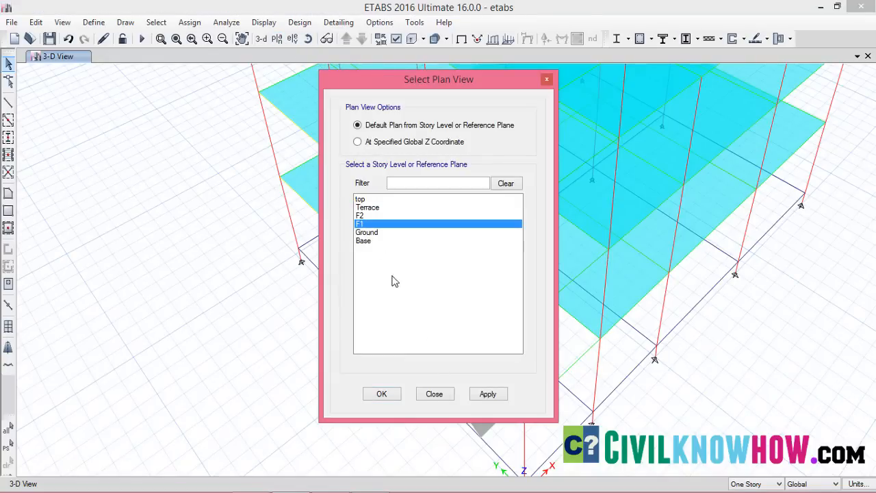
left_click(388, 400)
scroll(414, 346, "up", 2)
middle_click_drag(409, 399, 504, 233)
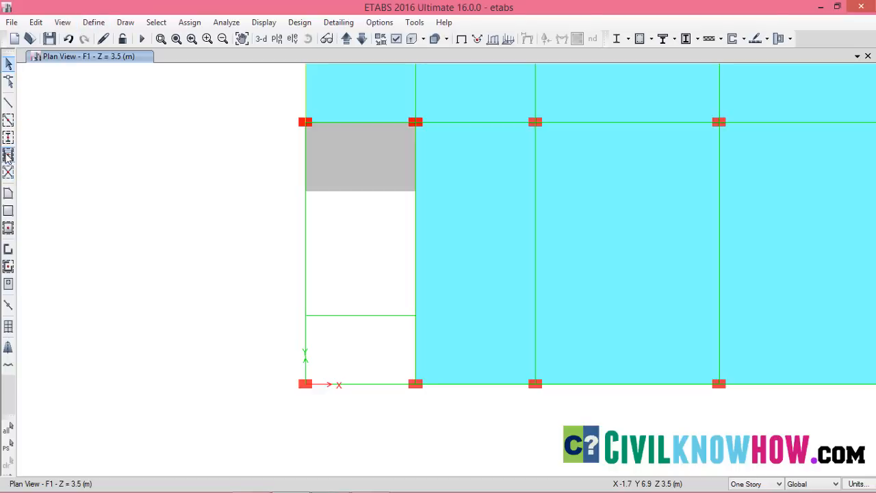
- Draw a 2.4 m by 1.5 m rectangular s125 floor slab between the F1 offset beam and the bay's outer columns
left_click(8, 214)
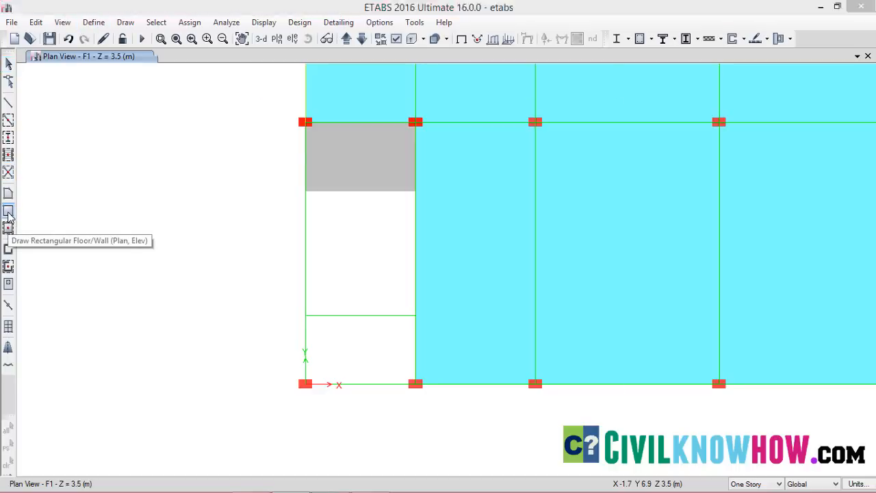
left_click(567, 126)
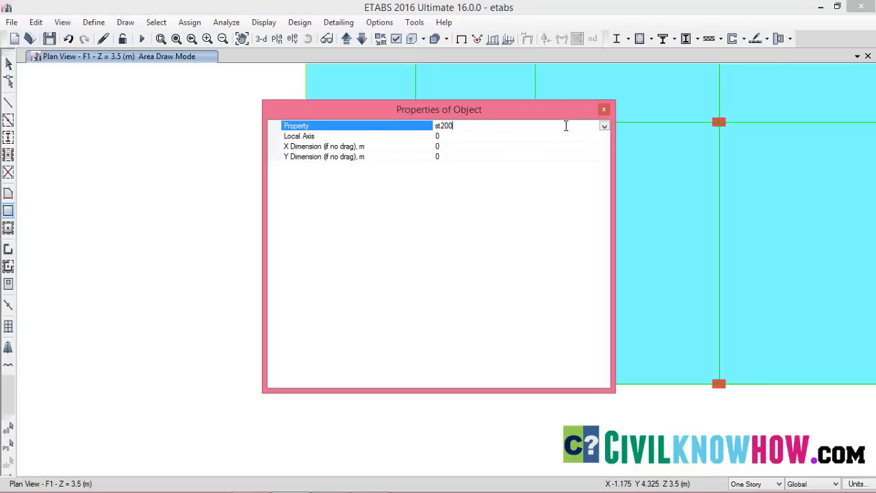
left_click(603, 127)
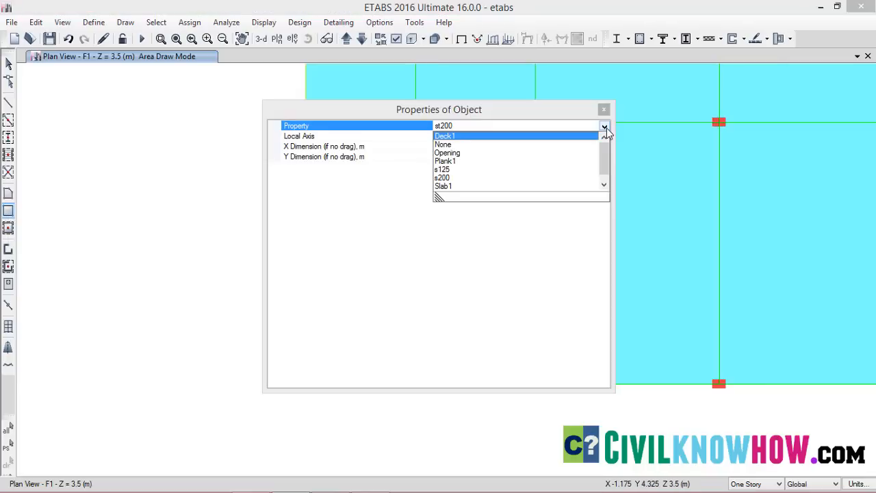
left_click(442, 170)
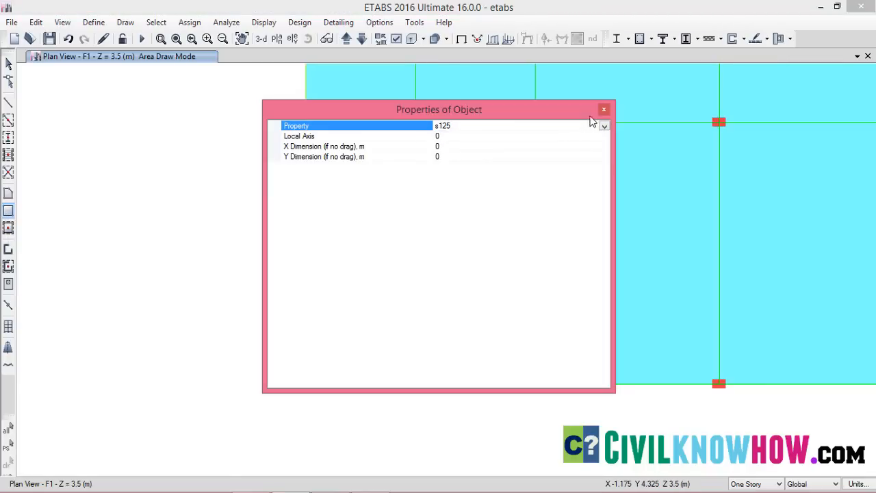
left_click_drag(579, 117, 479, 116)
left_click(502, 109)
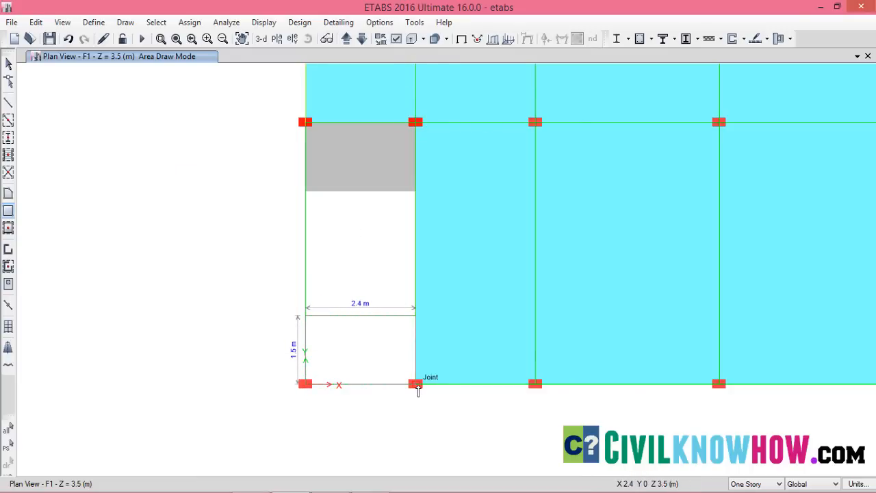
left_click(417, 384)
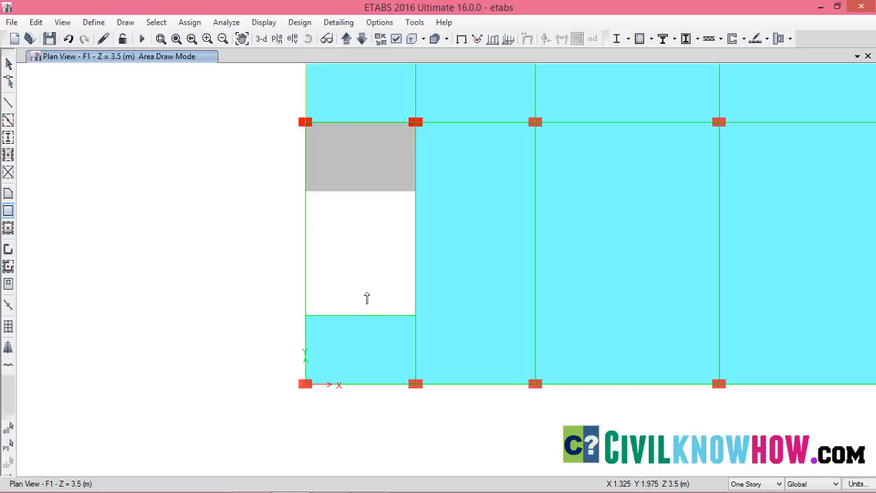
- Return to the default 3D view framed on the staircase and end the slab drawing command
left_click(261, 39)
scroll(443, 268, "up", 5)
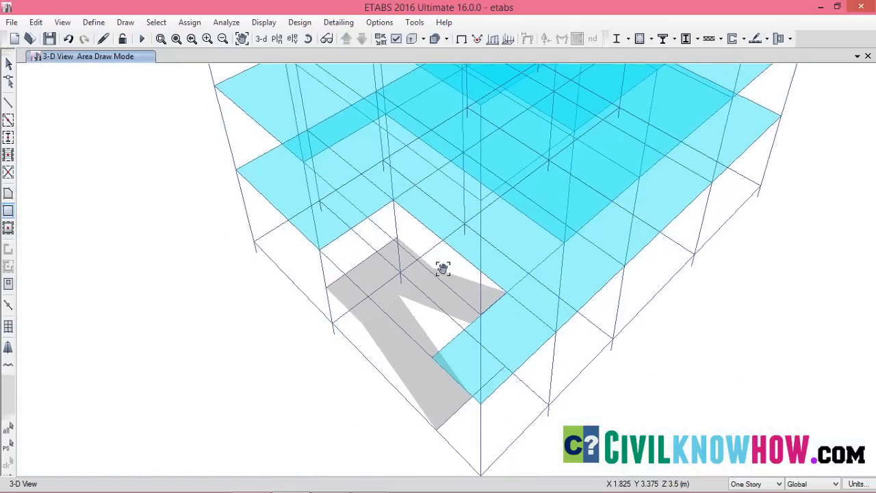
scroll(429, 290, "up", 5)
middle_click_drag(448, 320, 465, 223)
scroll(451, 271, "down", 3)
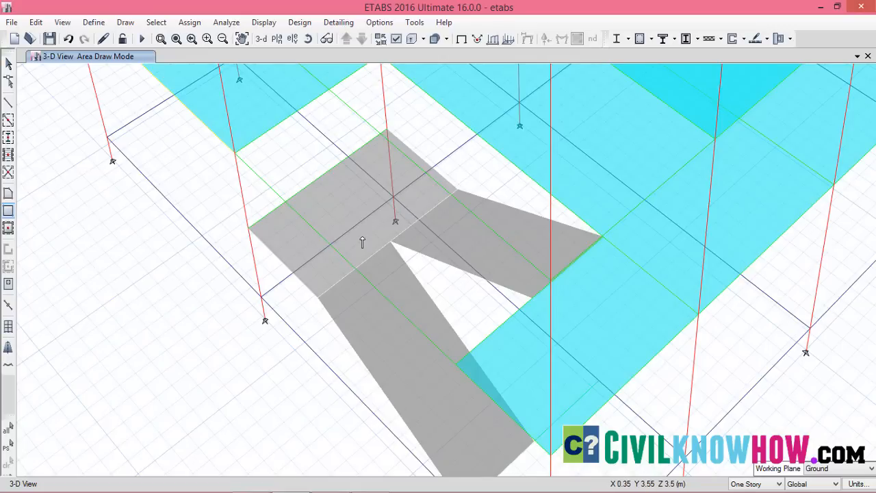
key("Escape")
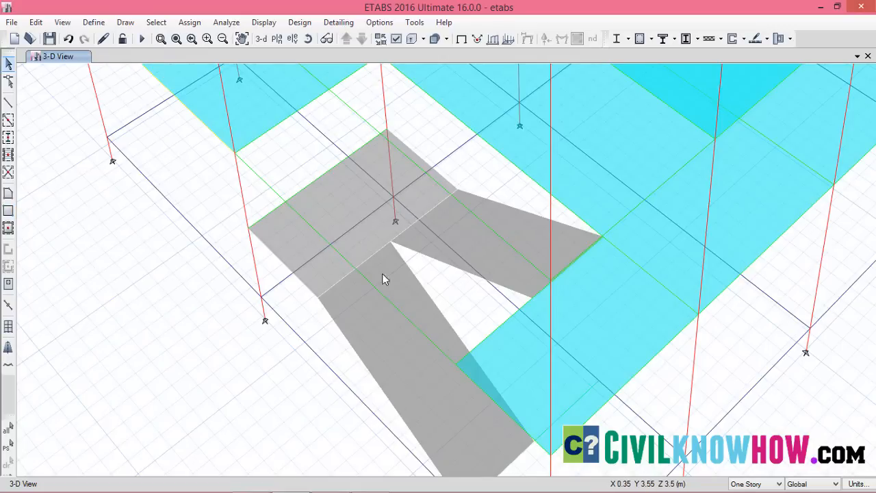
- Assign a uniform Live gravity load of 5 kN/m² to the landing and both flight slabs
left_click(382, 337)
left_click(342, 214)
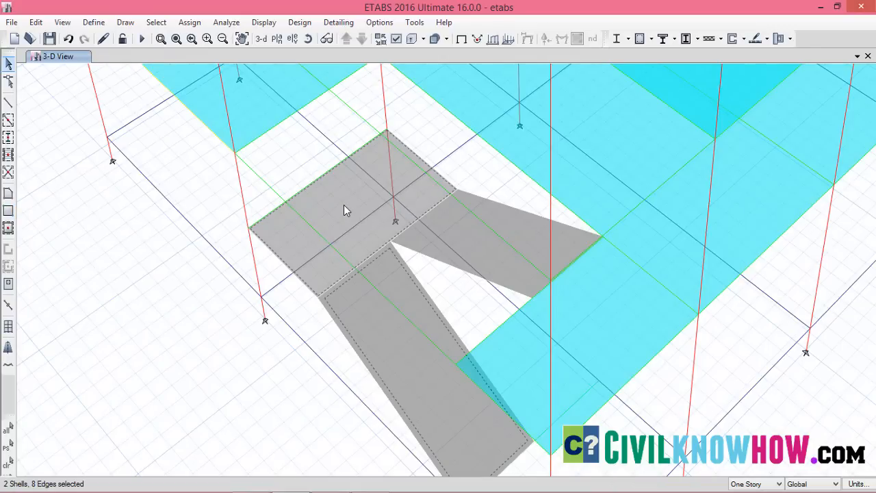
left_click(507, 232)
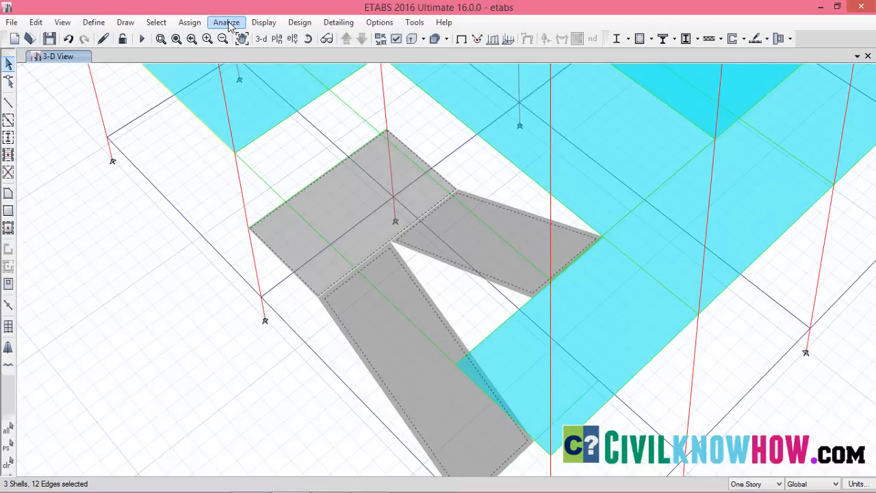
left_click(190, 22)
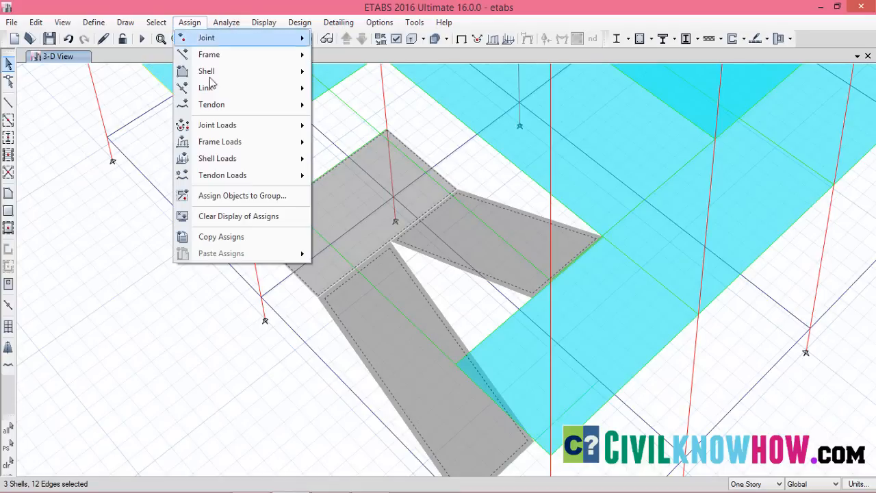
mouse_move(241, 158)
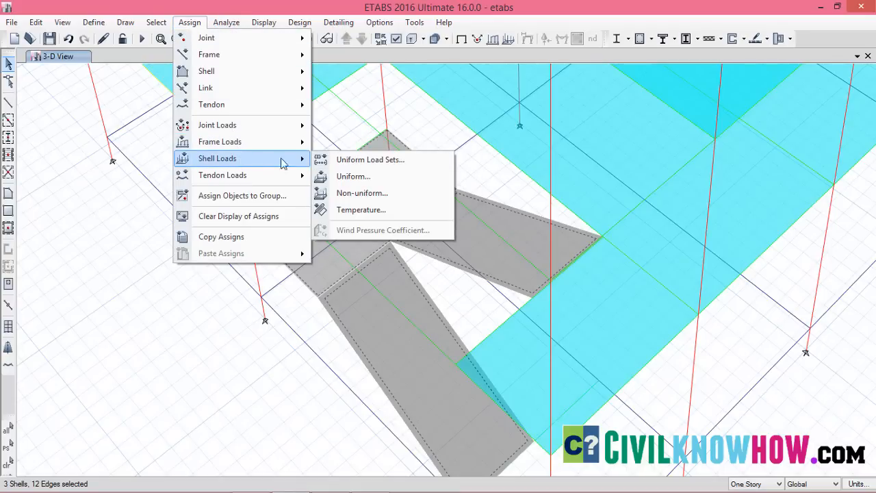
left_click(364, 177)
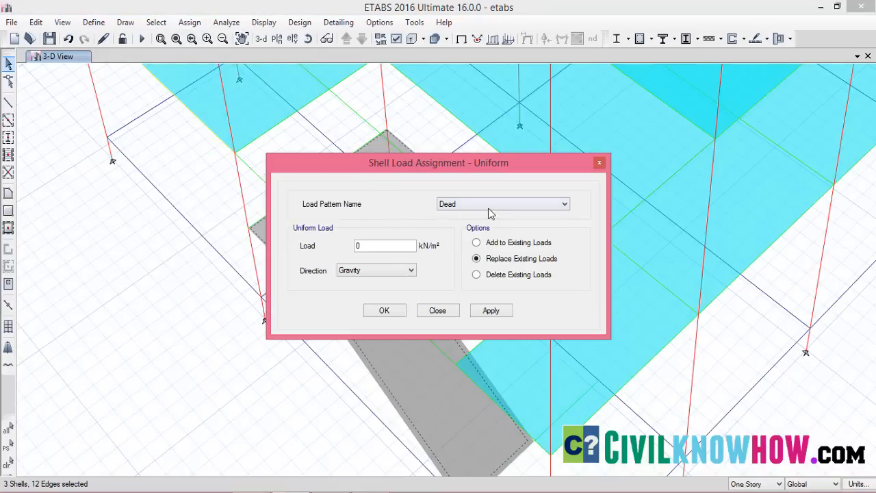
left_click(568, 207)
left_click(475, 226)
left_click_drag(369, 248, 349, 247)
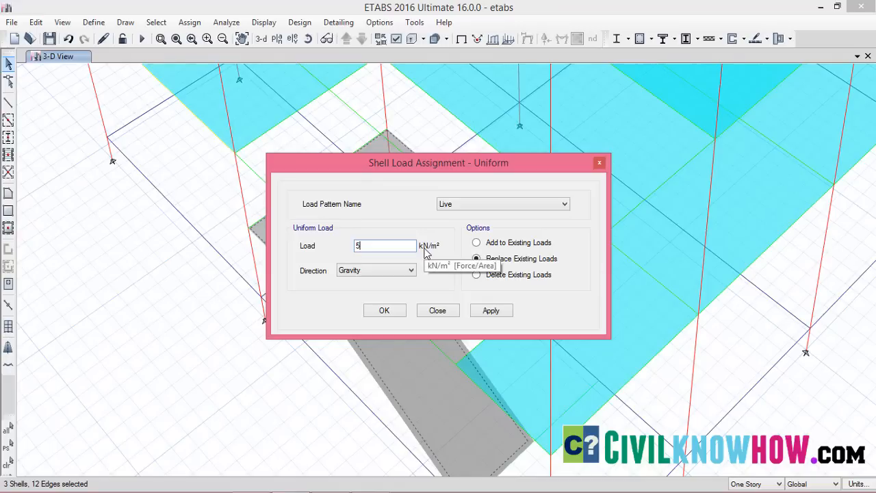
left_click(490, 315)
left_click(385, 311)
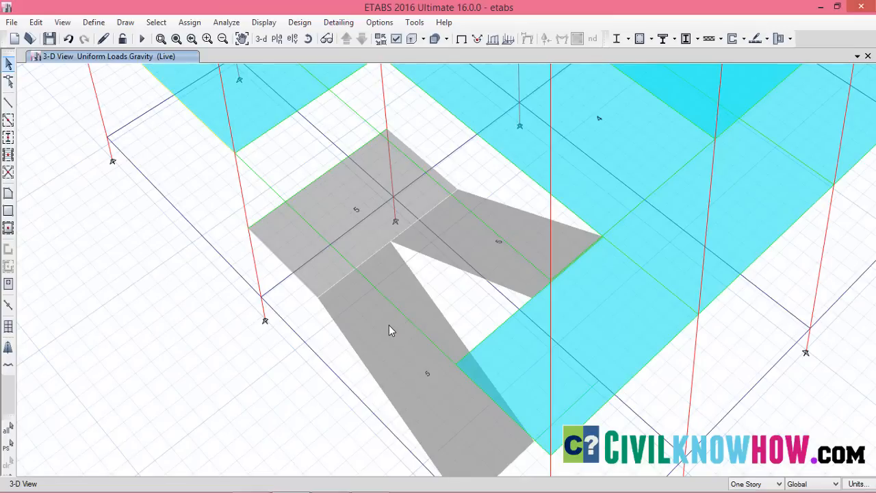
- Assign a uniform Dead gravity load of 5 kN/m² to the landing and both flight slabs, replacing existing loads
left_click(389, 330)
left_click(358, 208)
left_click(472, 230)
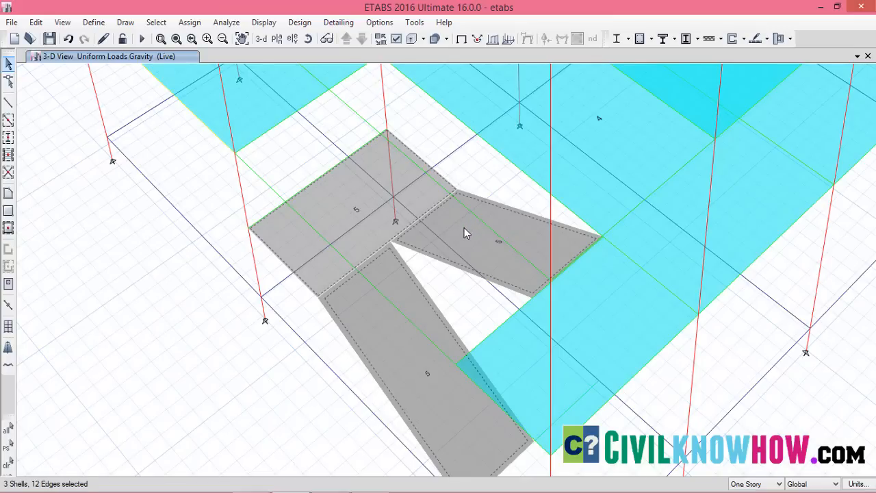
left_click(187, 22)
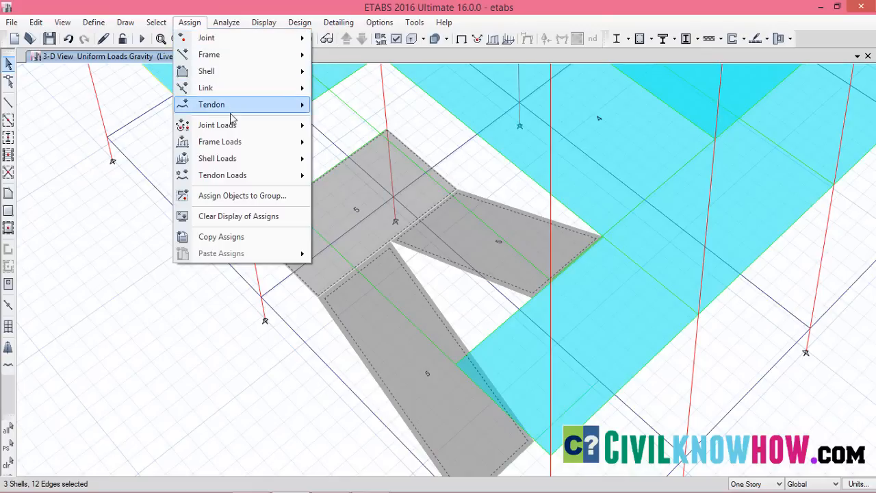
mouse_move(238, 165)
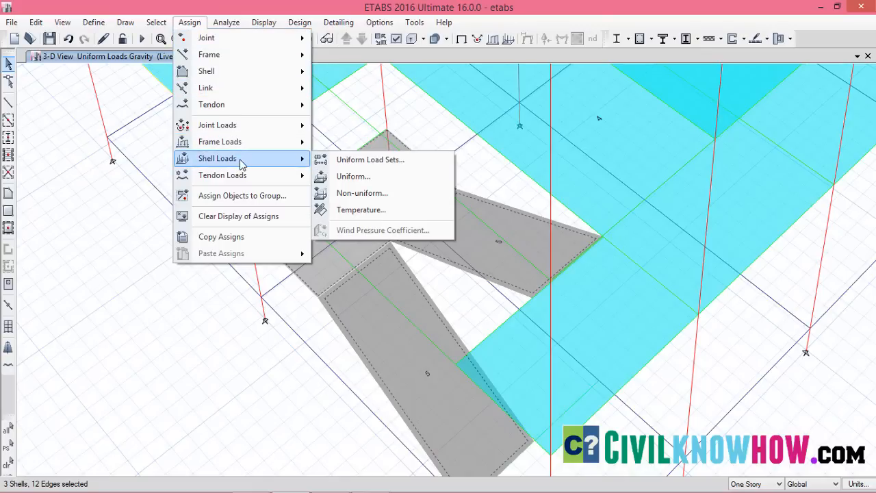
left_click(350, 177)
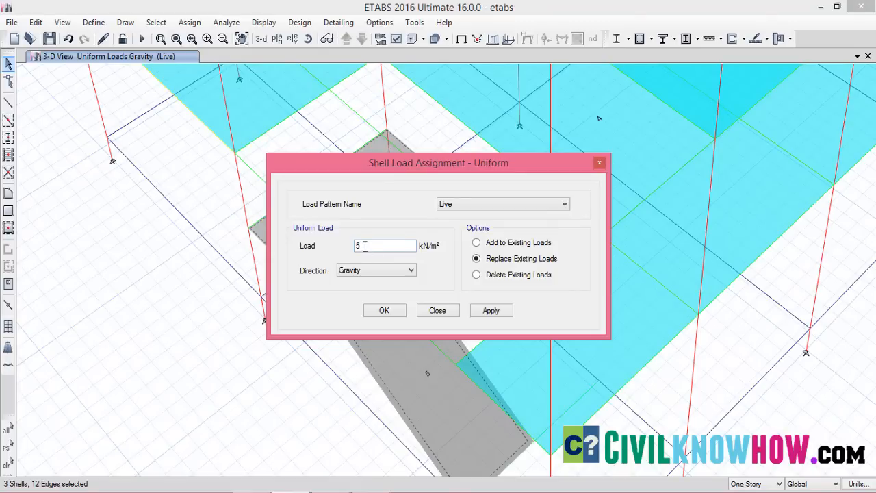
left_click(562, 204)
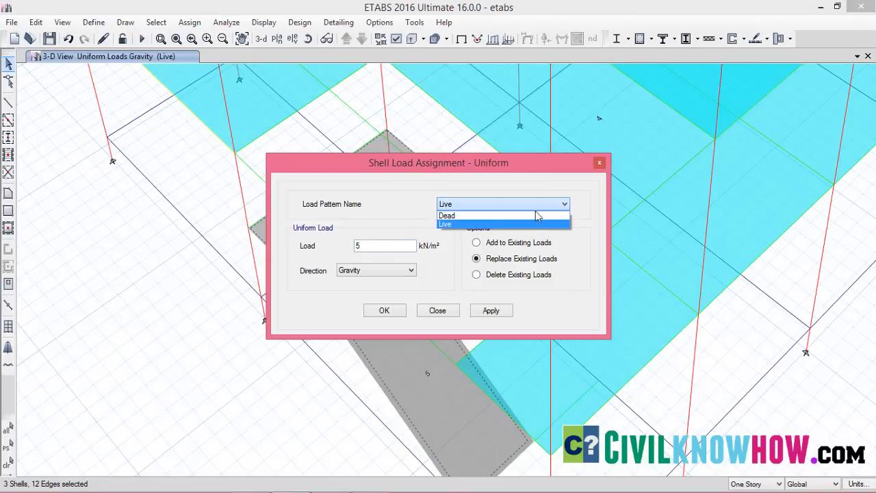
left_click(477, 215)
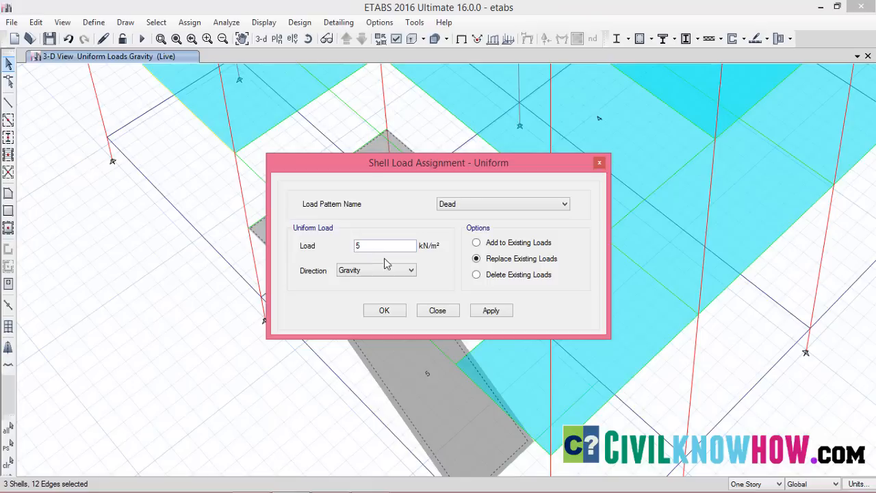
left_click(491, 312)
left_click(384, 311)
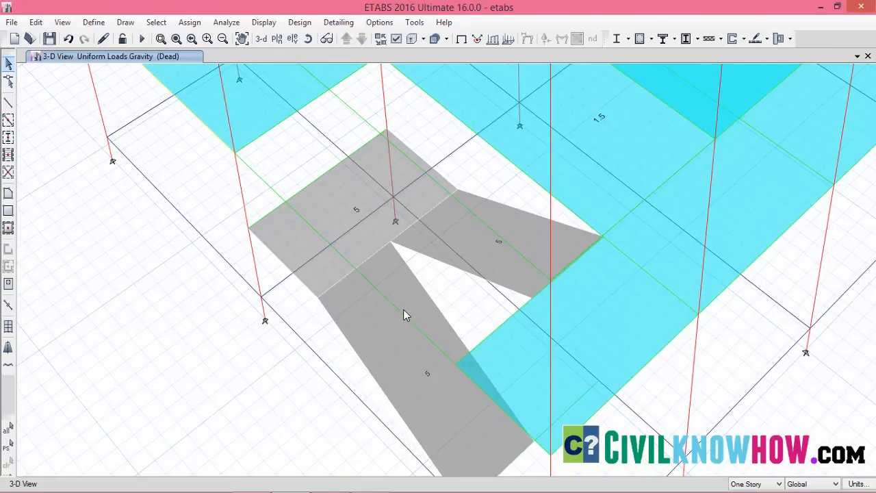
- Replicate the landing and both flight slabs onto stories Terrace, F2 and F1
scroll(404, 309, "down", 5)
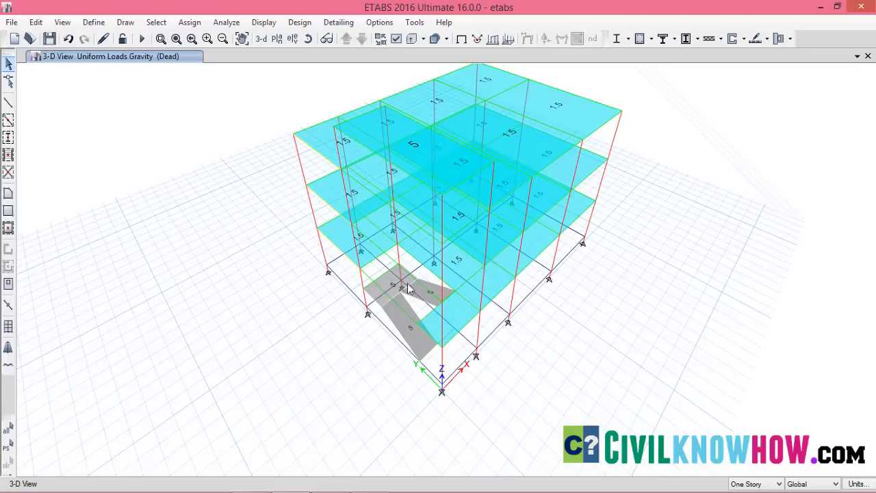
scroll(400, 298, "up", 5)
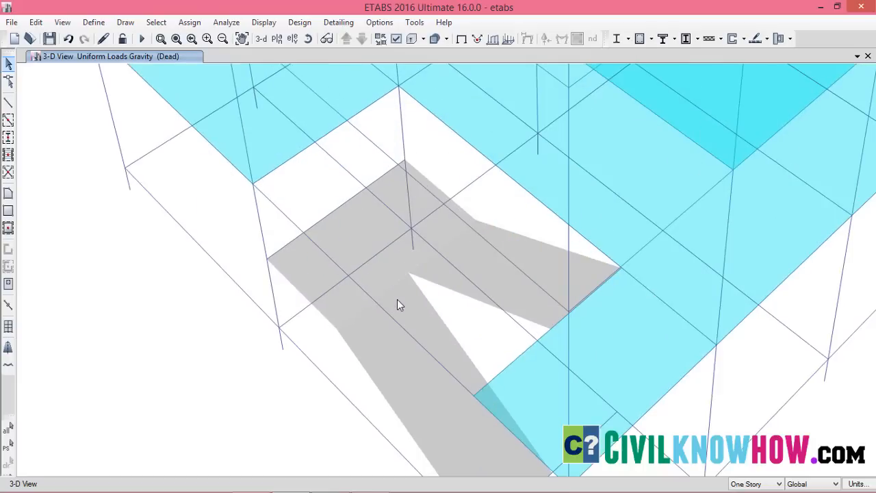
left_click(402, 368)
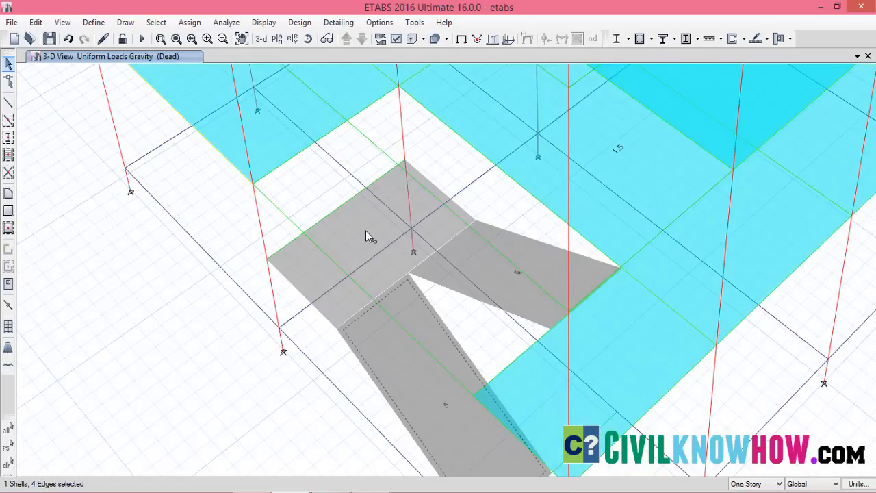
left_click(367, 235)
left_click(490, 269)
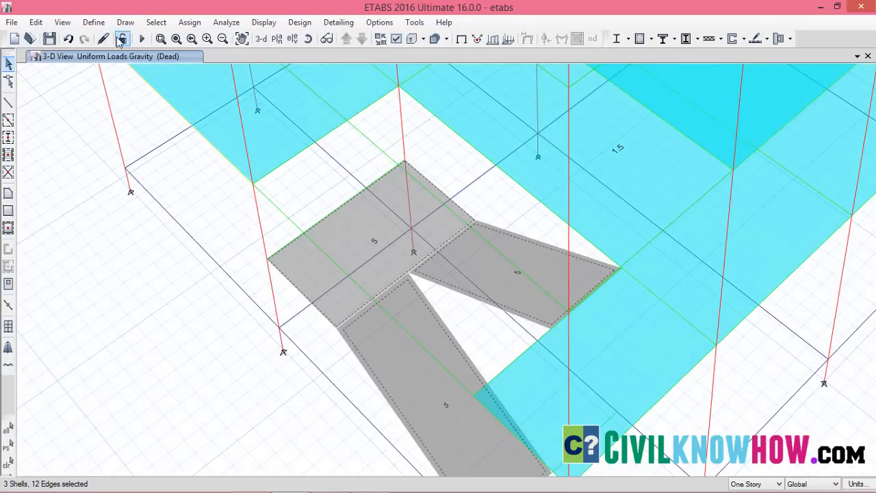
left_click(36, 23)
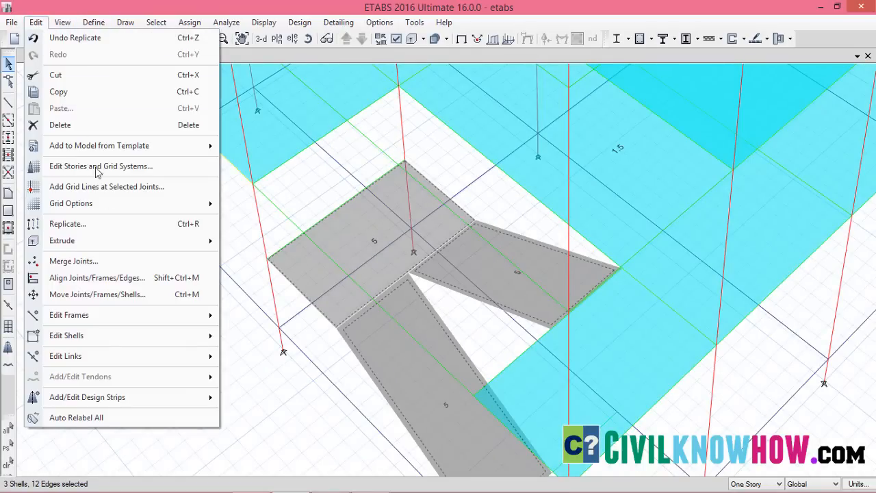
left_click(99, 228)
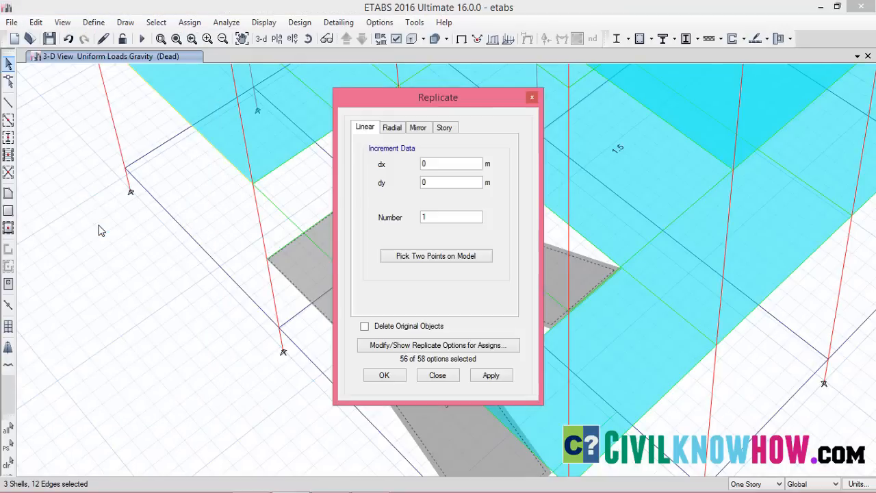
left_click(448, 130)
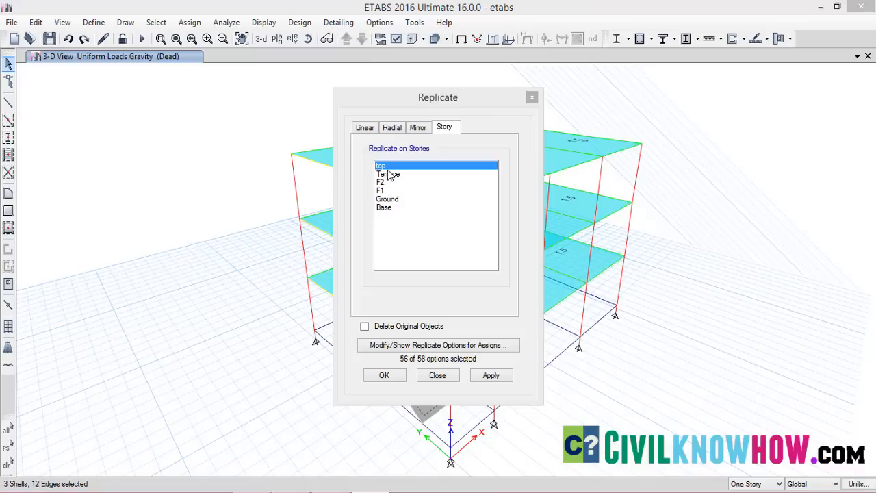
left_click_drag(387, 191, 392, 179)
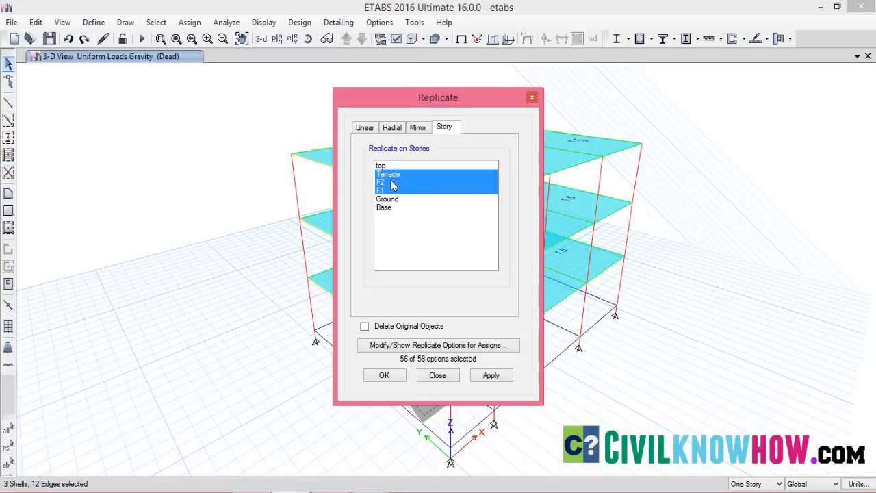
left_click(495, 378)
left_click(390, 376)
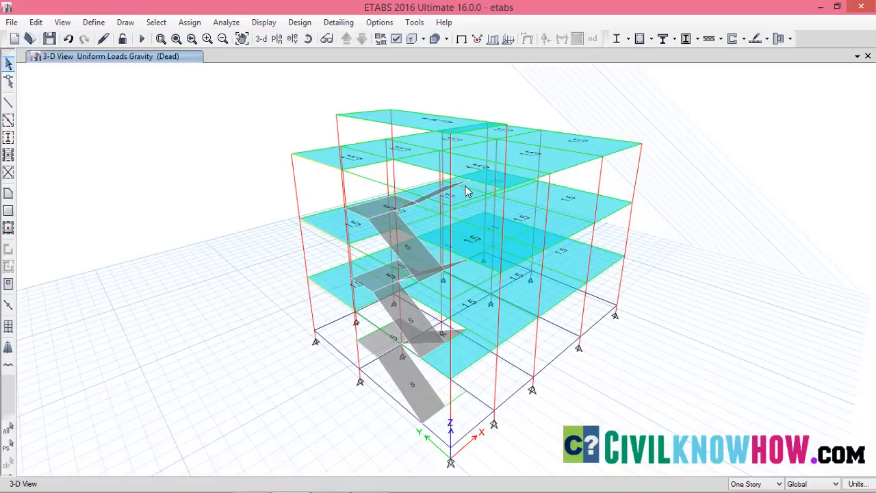
- Rotate the 3D model to examine the replicated staircase flights and landings from the side
key("Right")
key("Right")
key("Right")
key("Right")
key("Right")
key("Right")
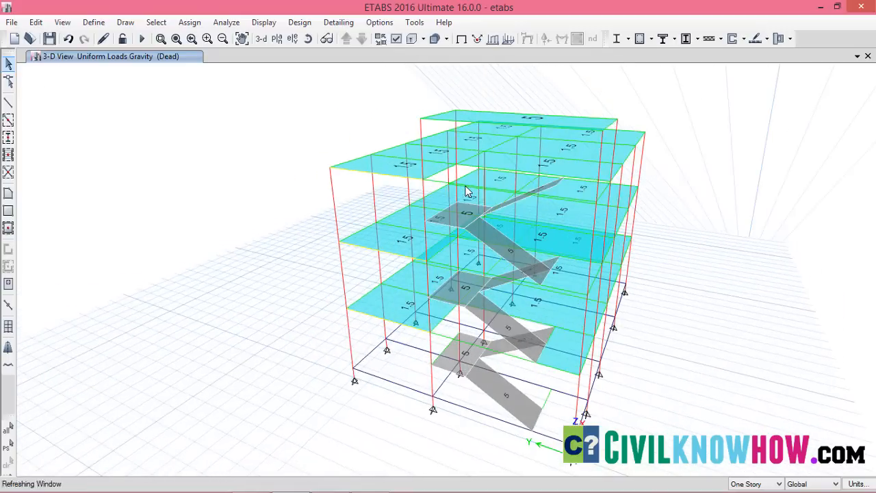
key("Right")
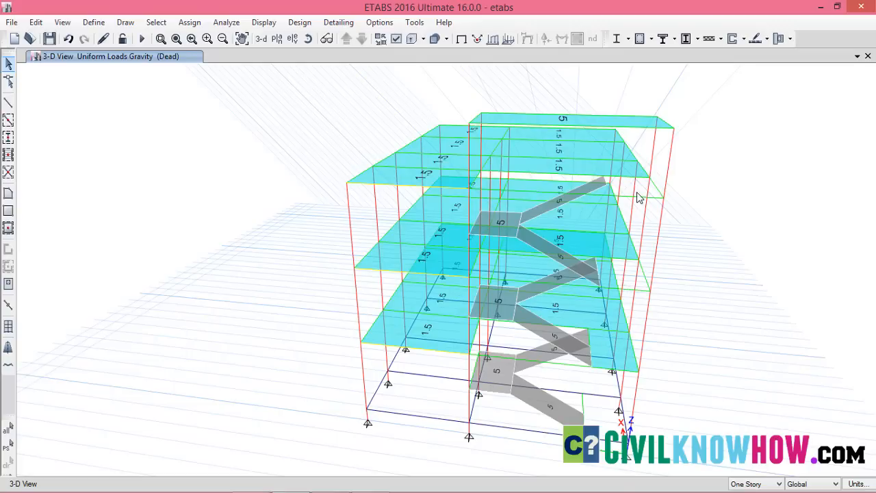
- Open the plan view of story F1
left_click(278, 39)
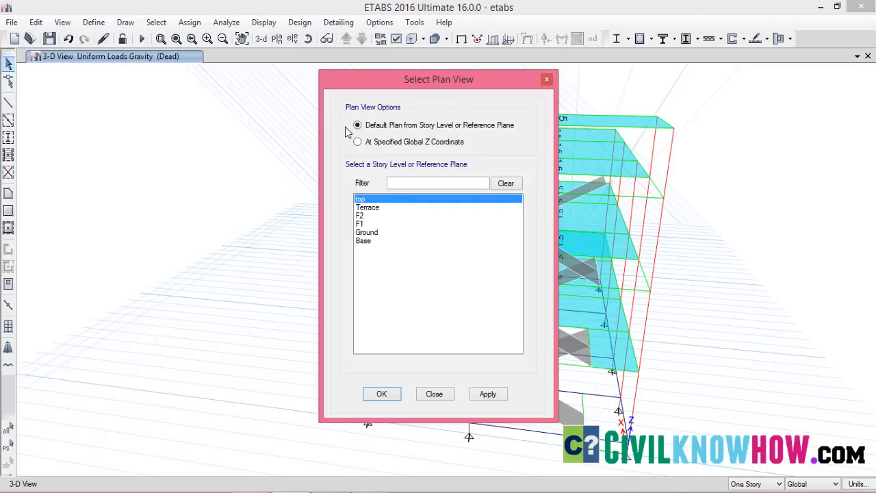
left_click(365, 224)
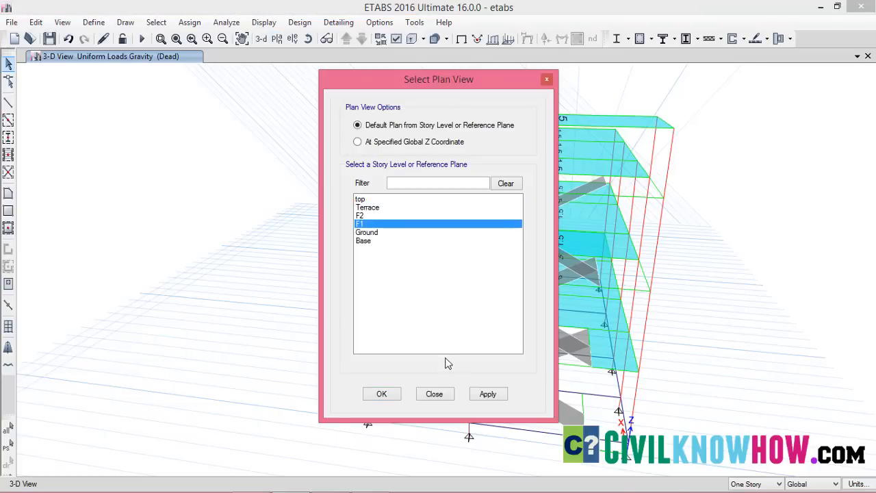
left_click(486, 395)
left_click(384, 396)
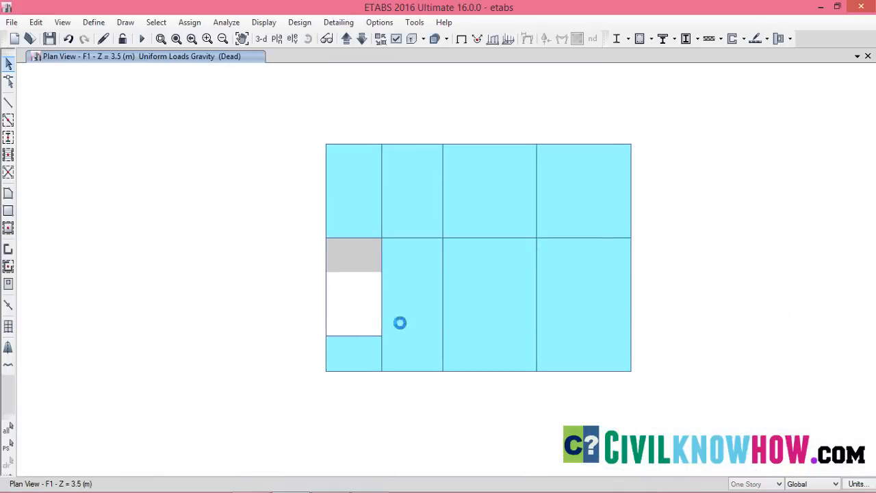
- Assign a uniform Live gravity load of 2 kN/m² to the small F1 slab beside the stair opening
left_click(360, 356)
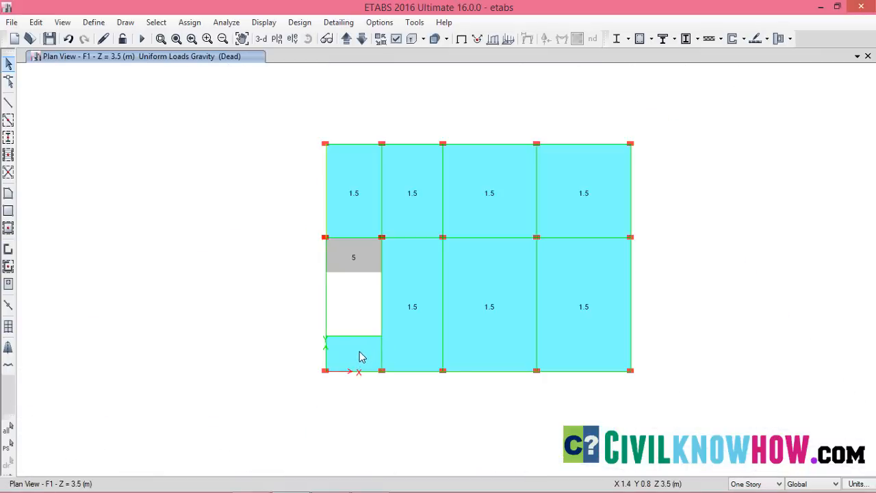
left_click(190, 22)
mouse_move(236, 159)
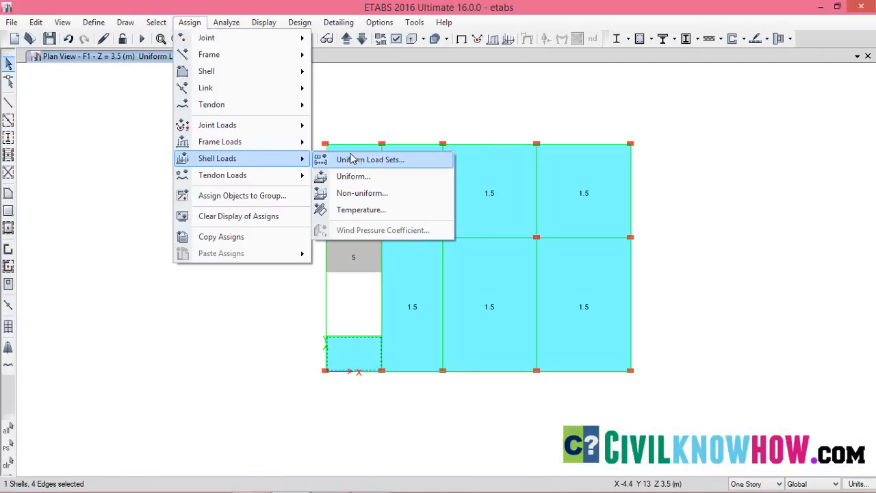
left_click(356, 177)
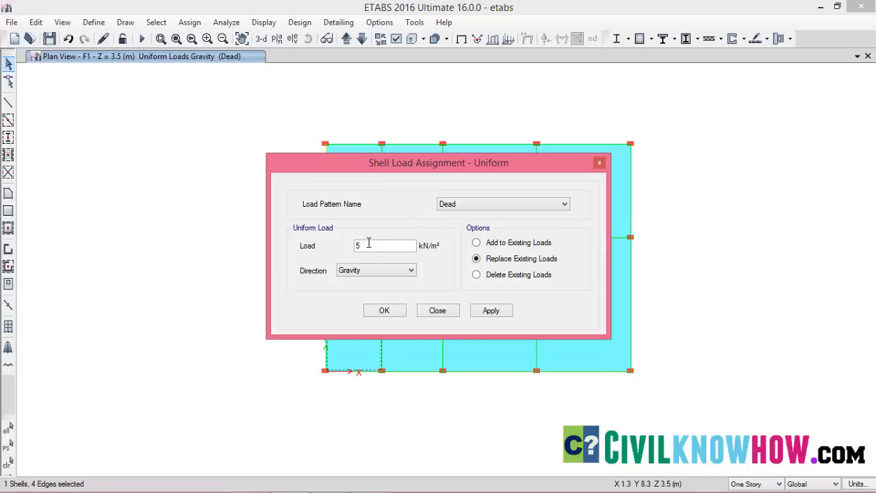
left_click_drag(369, 245, 348, 248)
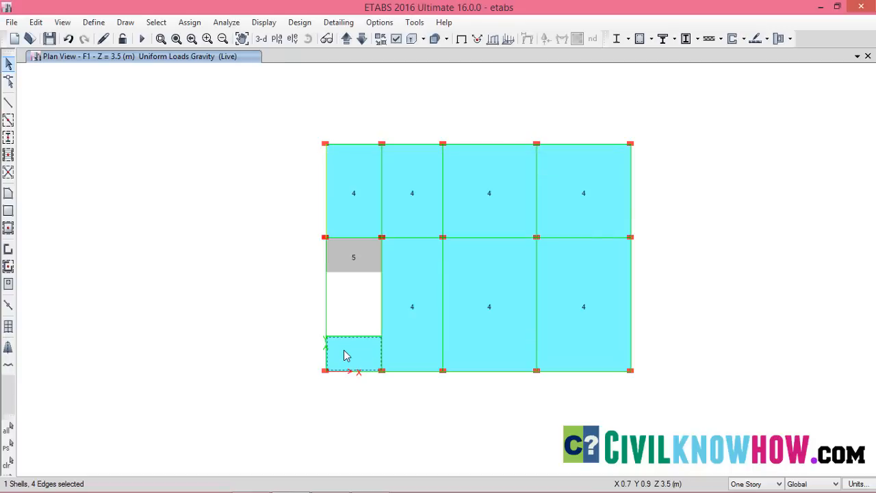
left_click(189, 22)
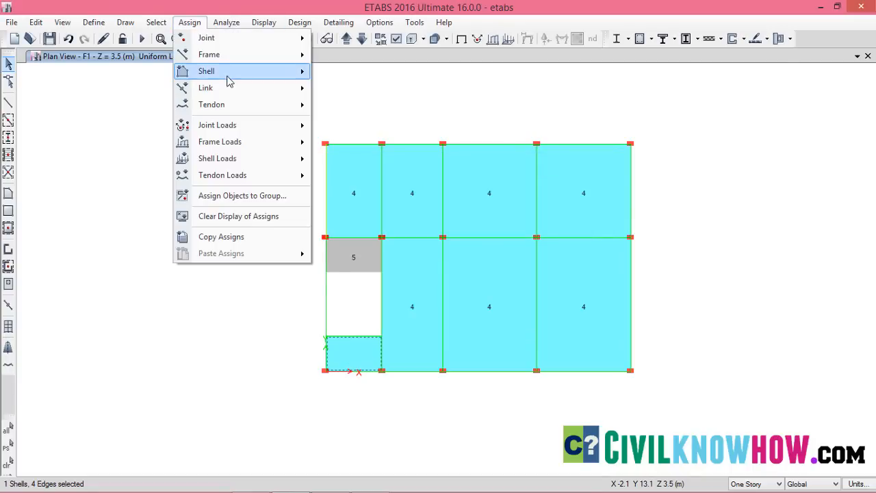
mouse_move(245, 128)
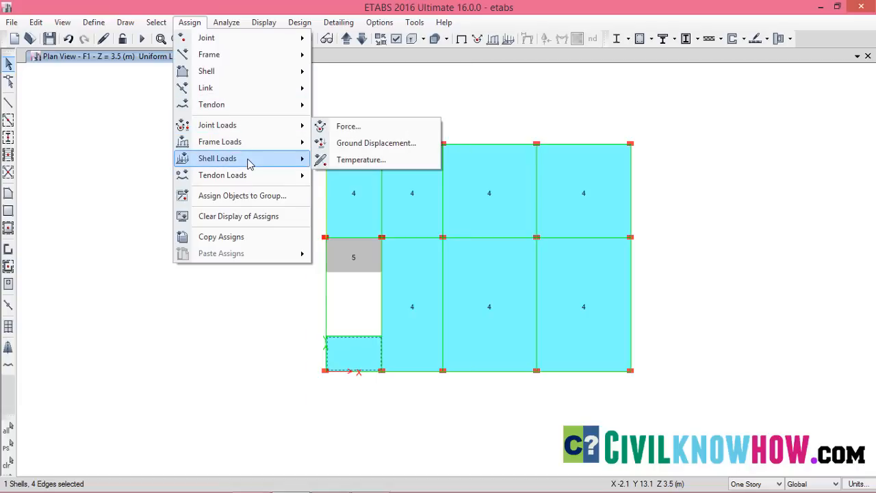
mouse_move(248, 161)
left_click(351, 176)
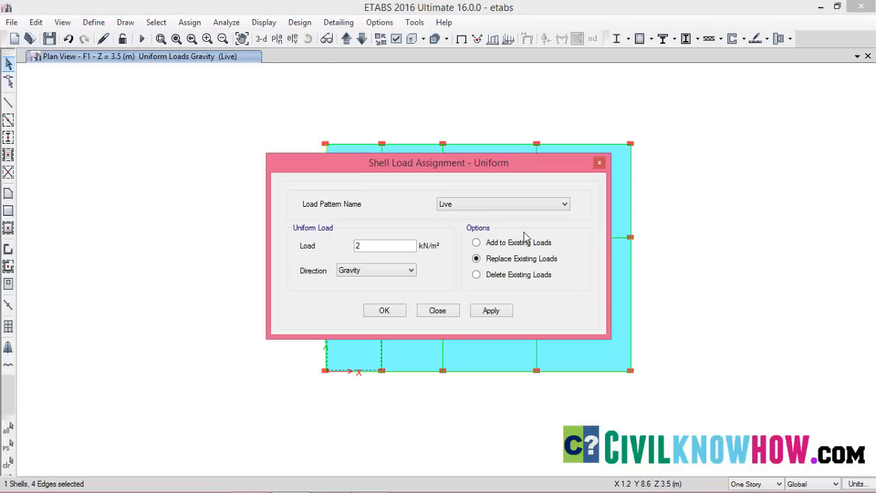
double_click(373, 246)
left_click(497, 313)
left_click(392, 315)
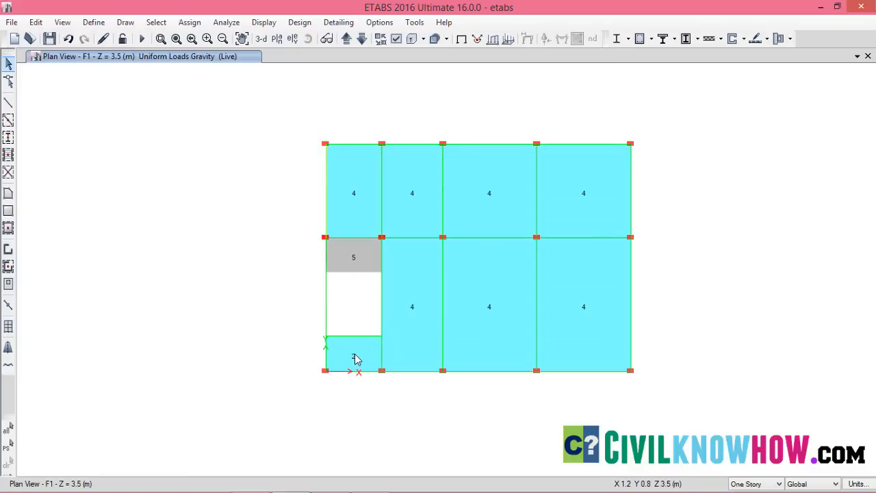
- Replicate the small F1 slab beside the stair opening onto stories Terrace and F2 and return to the 3D view
left_click(354, 358)
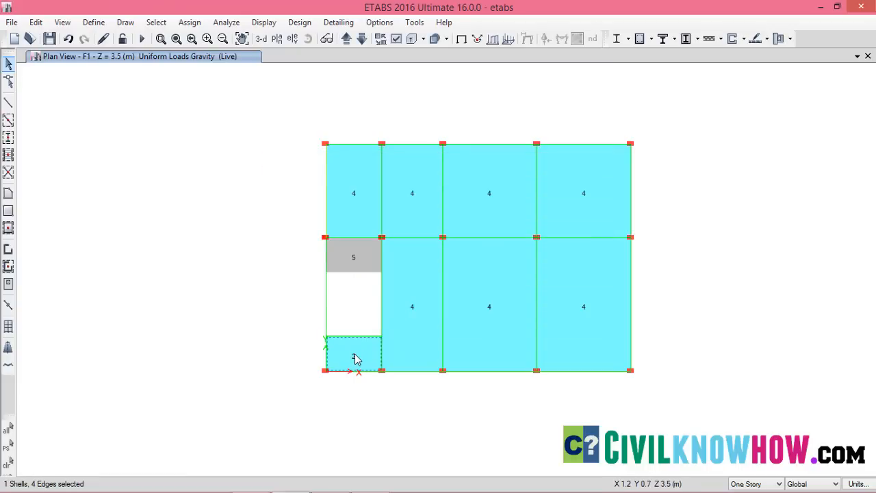
left_click(36, 22)
left_click(110, 226)
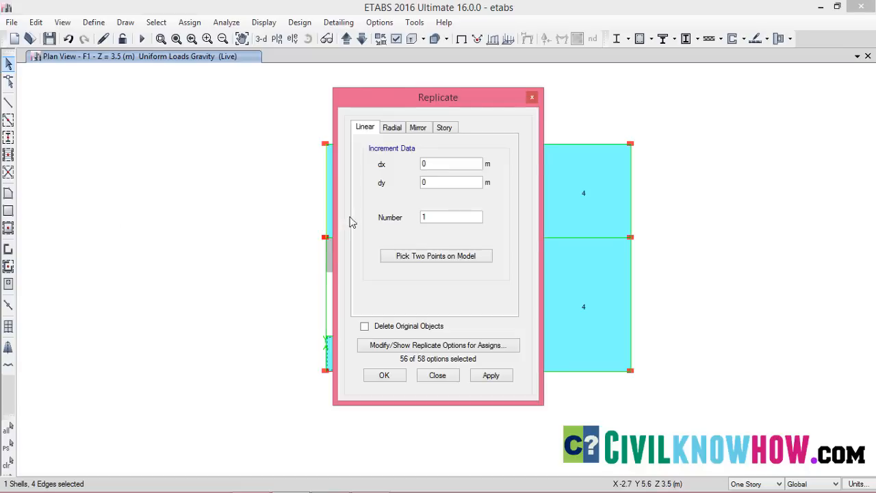
left_click(445, 127)
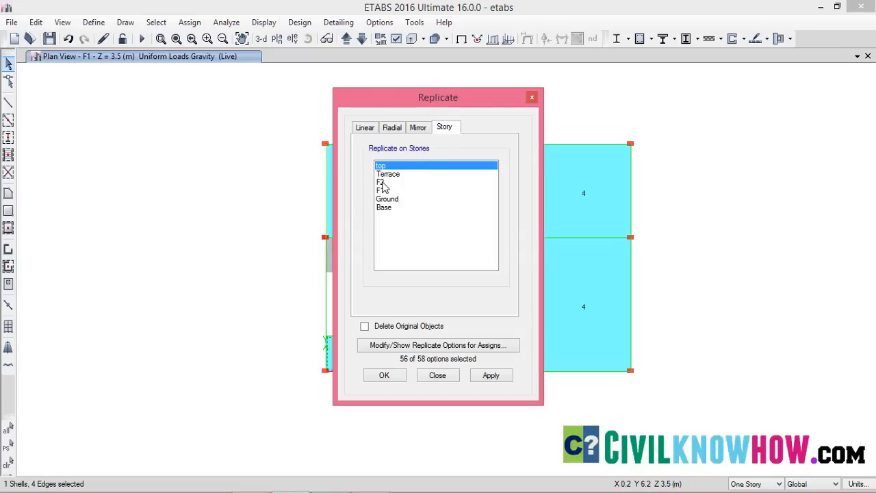
left_click_drag(386, 183, 389, 178)
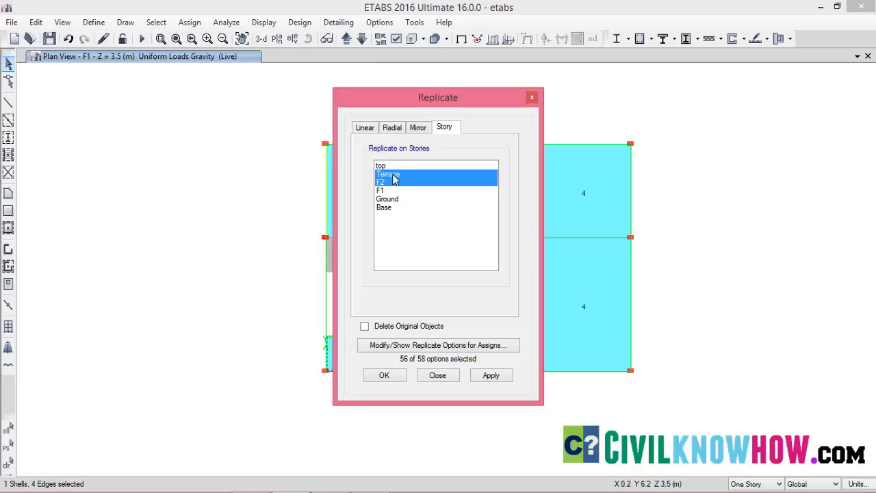
left_click(489, 376)
left_click(385, 375)
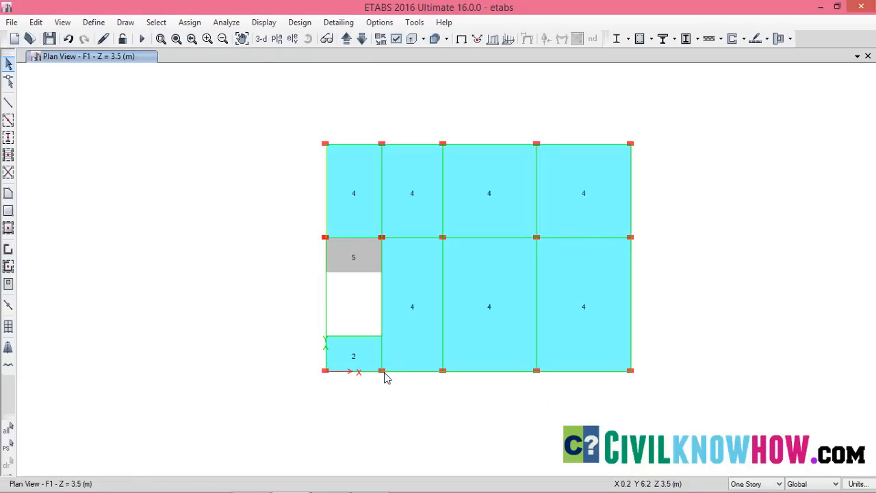
left_click(261, 40)
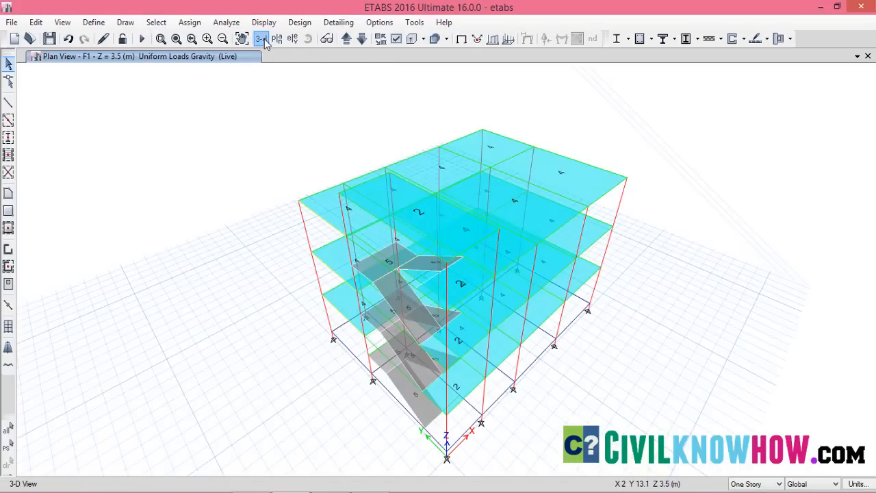
- Examine the Live loads on the replicated slabs, landings and stair flights across all stories from several sides in the 3D model
scroll(464, 338, "up", 5)
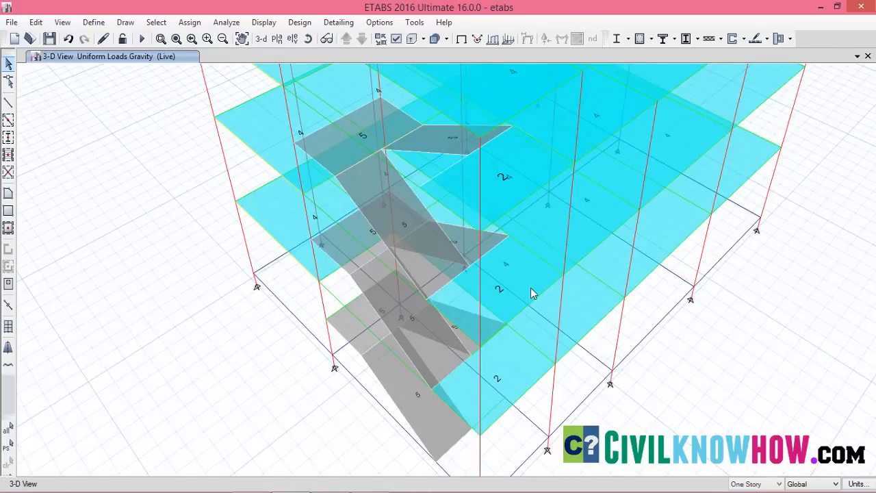
scroll(532, 289, "down", 3)
scroll(531, 289, "up", 5)
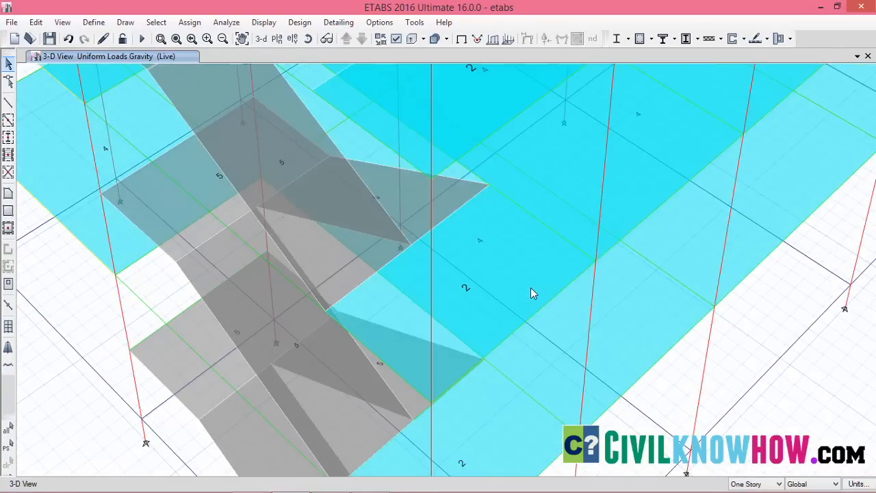
scroll(530, 287, "down", 5)
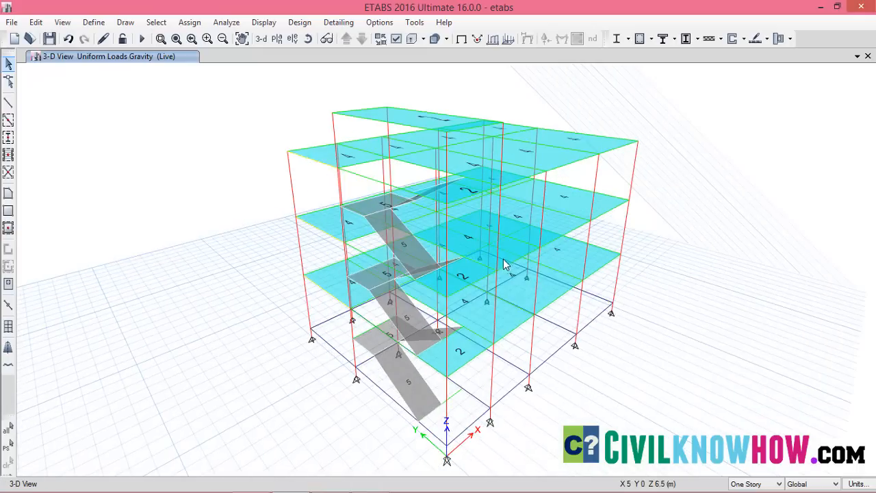
middle_click_drag(508, 272, 630, 182, "shift")
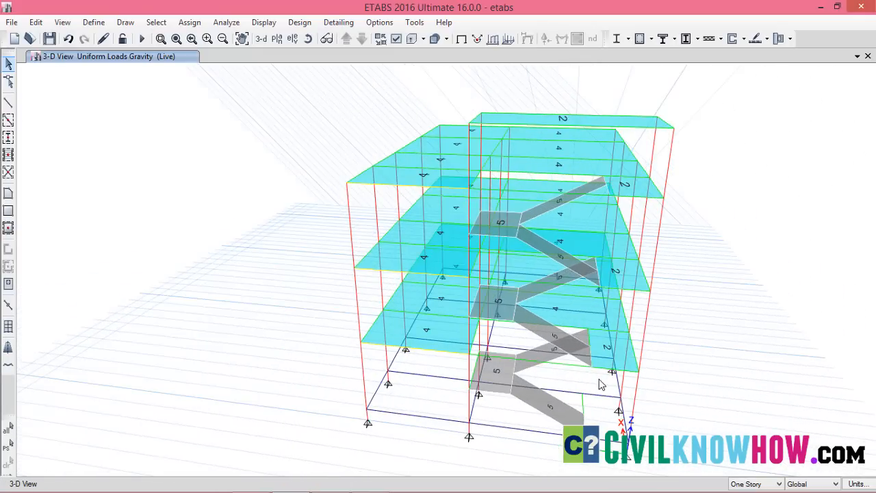
middle_click_drag(599, 379, 537, 371)
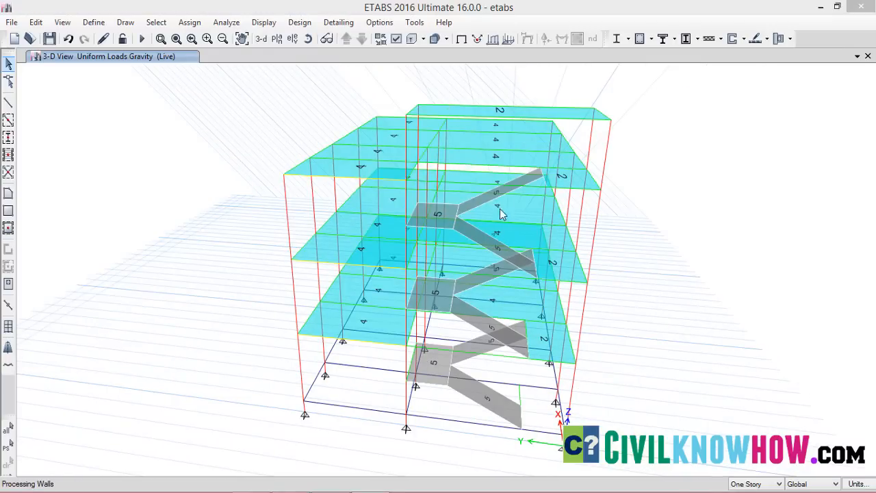
- Show the rendered 3D view of the building and inspect the stair flights and landings up close
left_click(63, 22)
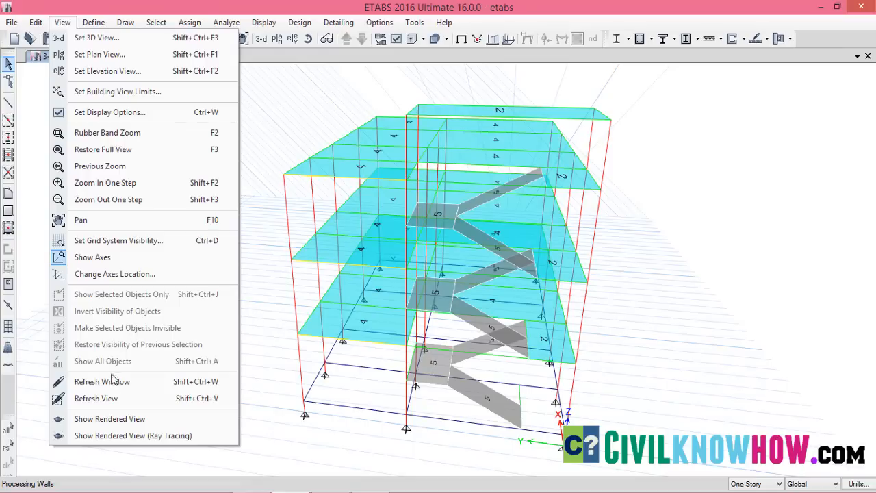
left_click(115, 419)
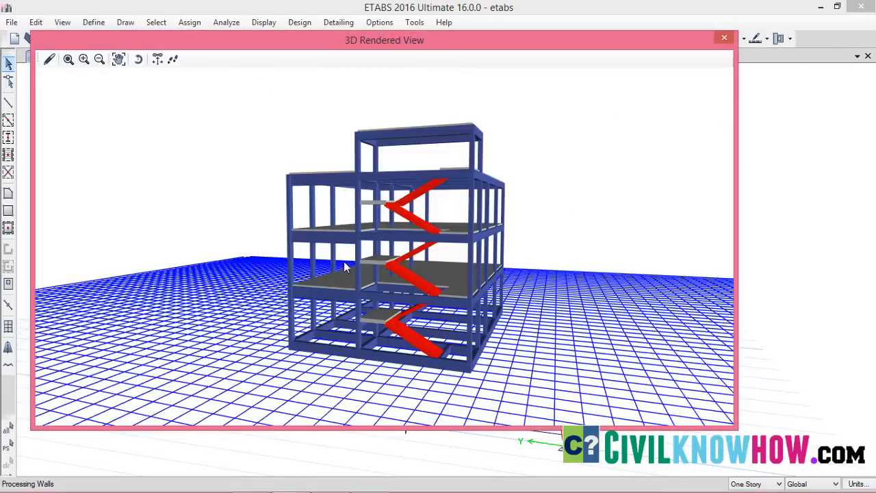
scroll(428, 275, "up", 2)
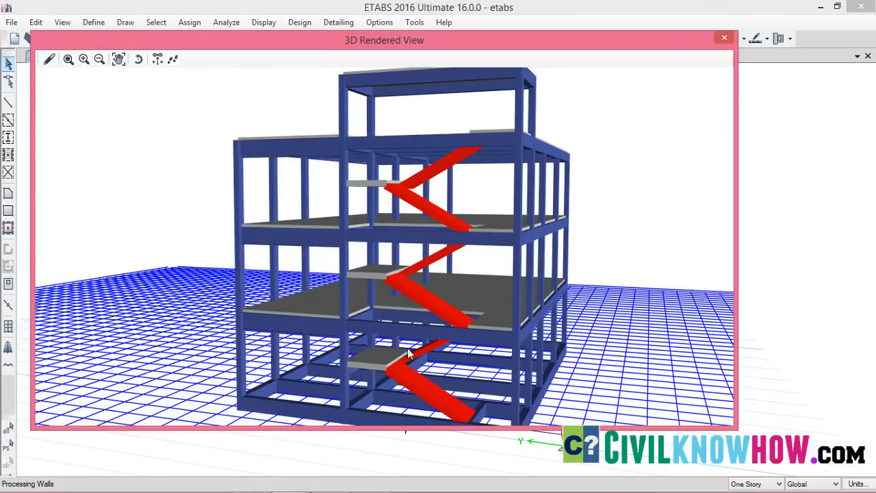